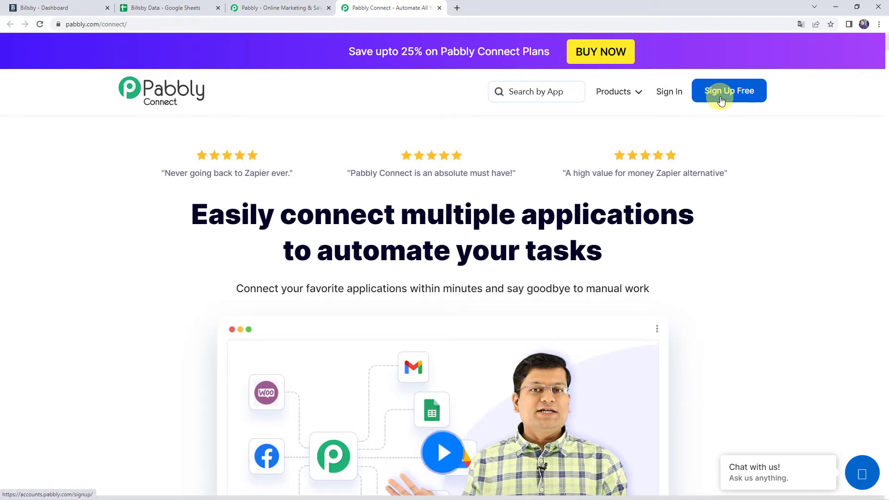
# Sign in to Pabbly, open the Pabbly Connect dashboard and start a new workflow.
pyautogui.click(666, 99)
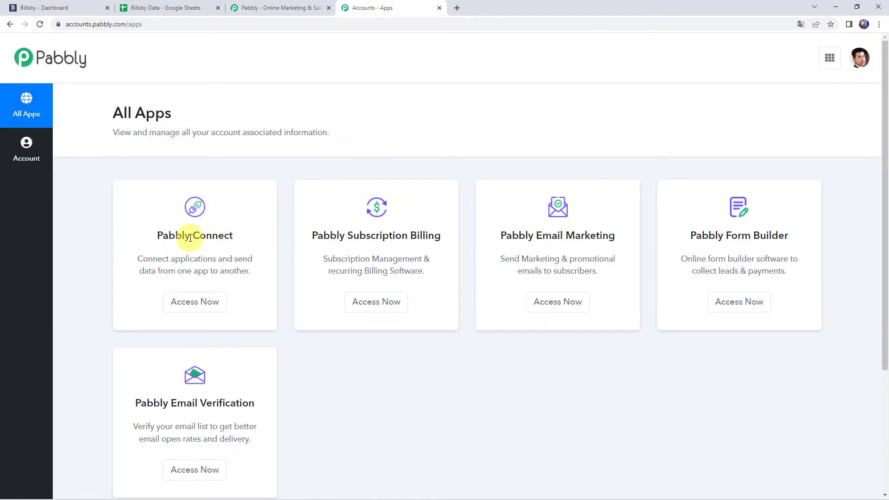
pyautogui.click(200, 304)
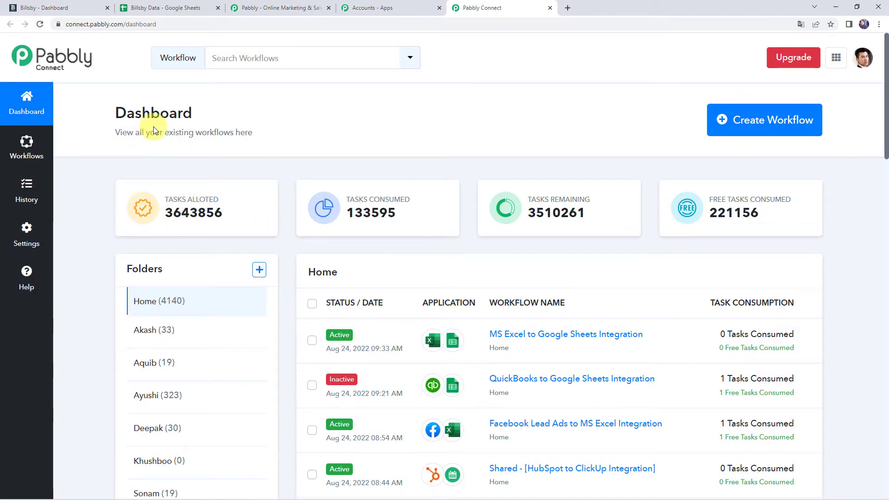
pyautogui.scroll(-7, 518, 343)
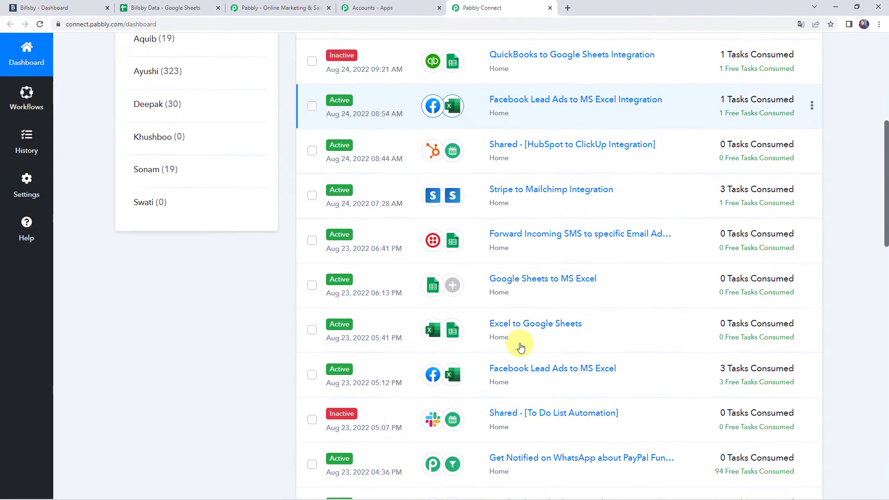
pyautogui.scroll(7, 520, 347)
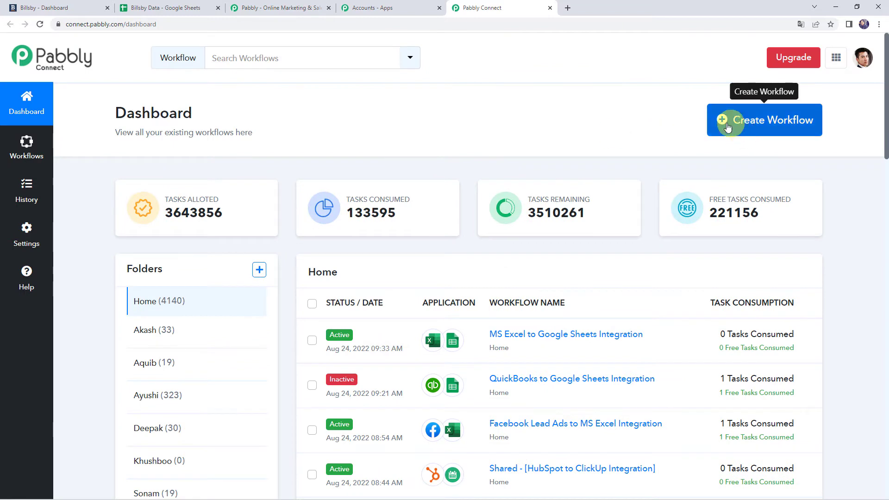
pyautogui.click(752, 128)
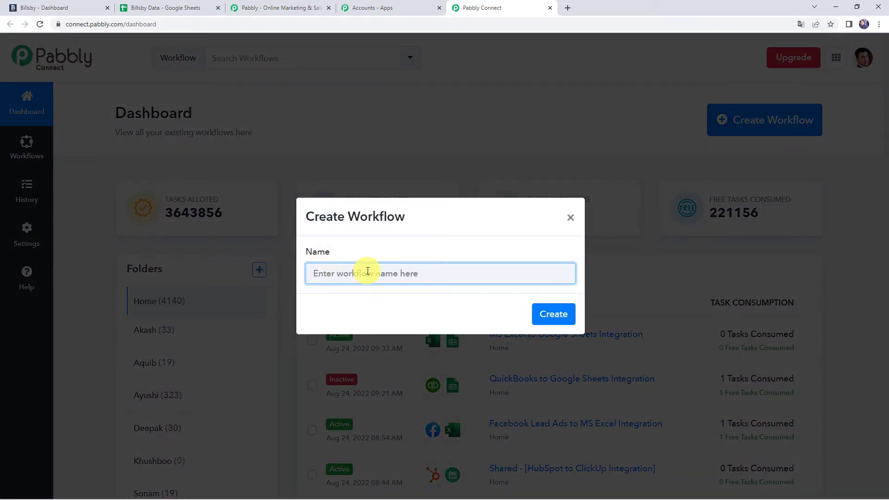
# Create the workflow named 'Add New Billsby Customers to Google Sheets'.
pyautogui.write('Add New Billsby Customers to Google Sheets')
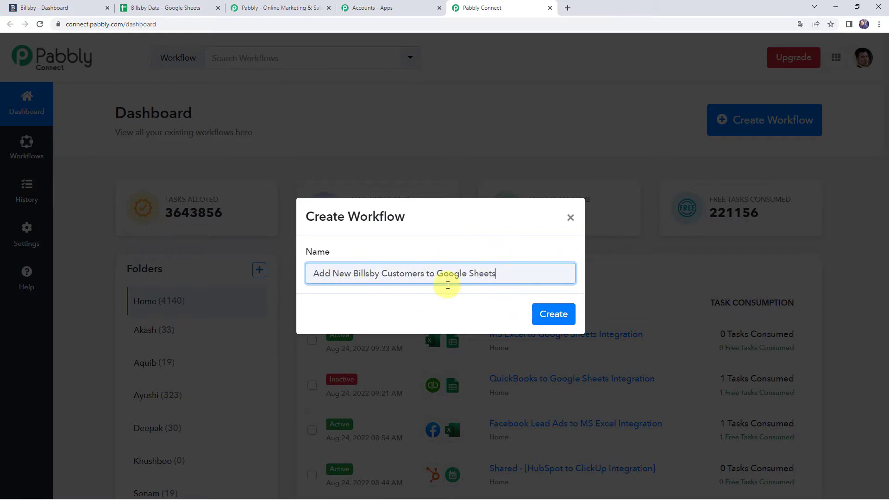
pyautogui.click(554, 315)
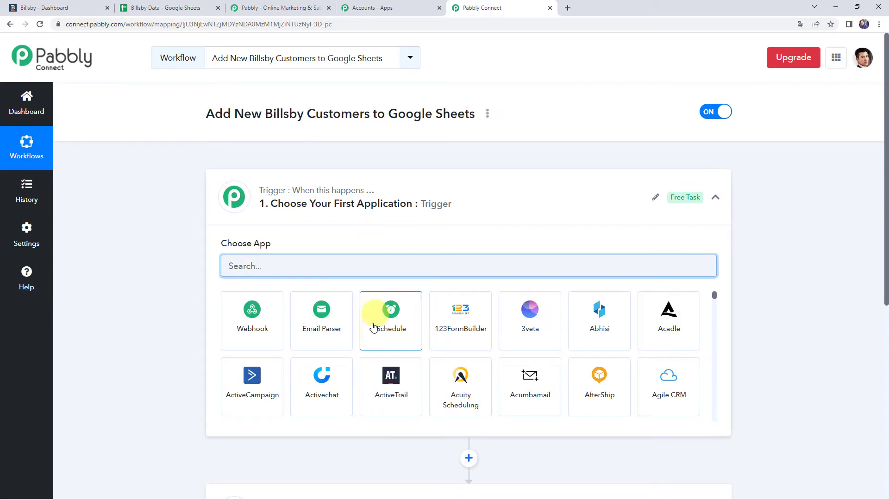
pyautogui.click(439, 207)
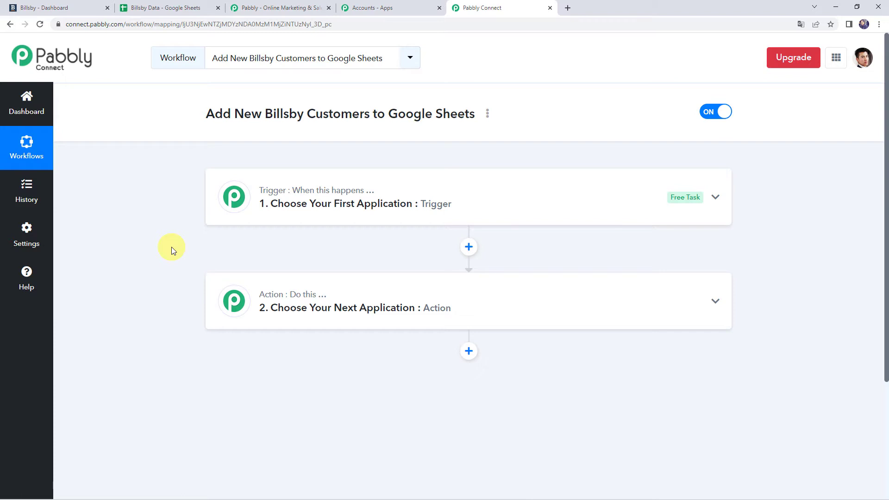
# Set the trigger app to Billsby with the Configure Webhooks trigger event.
pyautogui.click(403, 202)
pyautogui.click(265, 266)
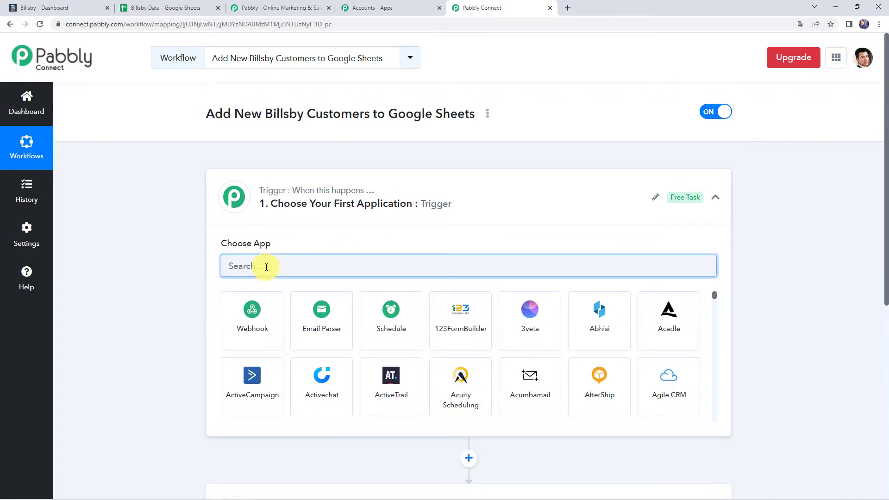
pyautogui.write('Bills')
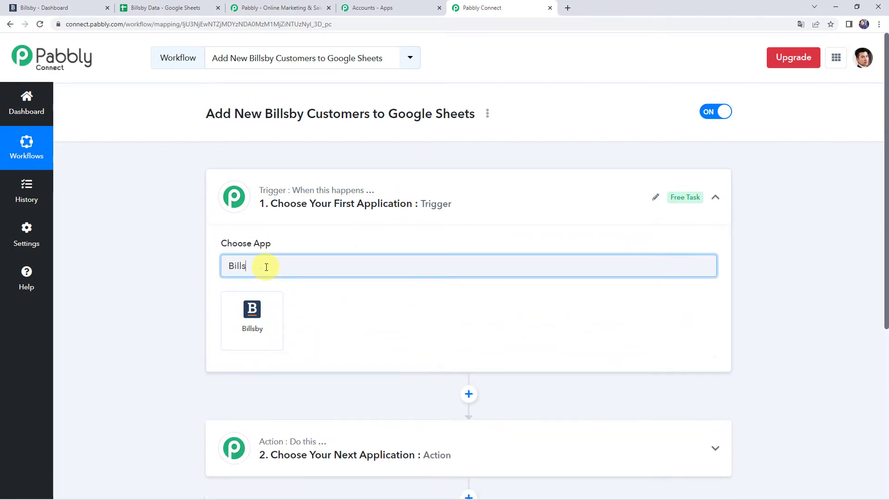
pyautogui.click(249, 334)
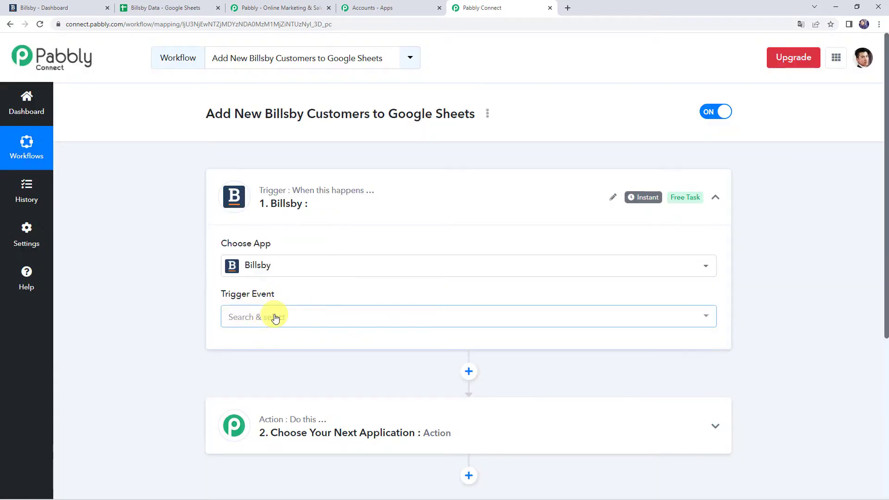
pyautogui.click(274, 316)
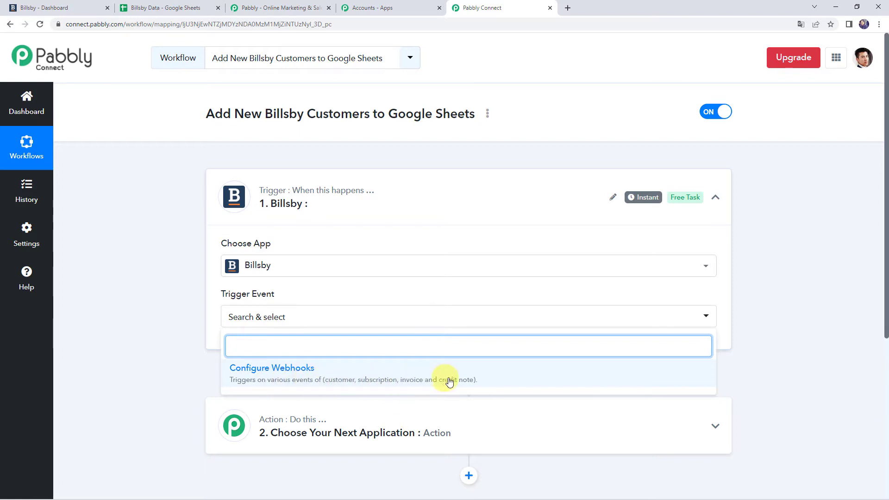
pyautogui.click(465, 380)
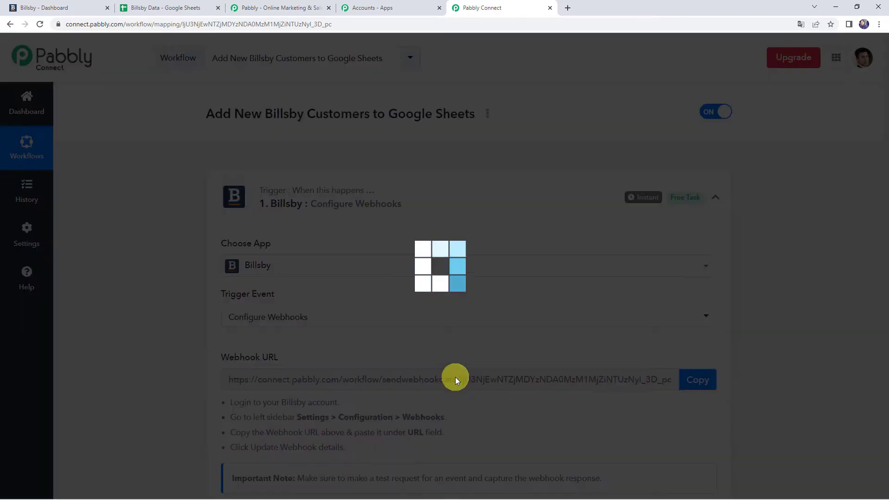
# Review the Billsby webhook setup instructions and copy the trigger's webhook URL.
pyautogui.scroll(-2, 298, 341)
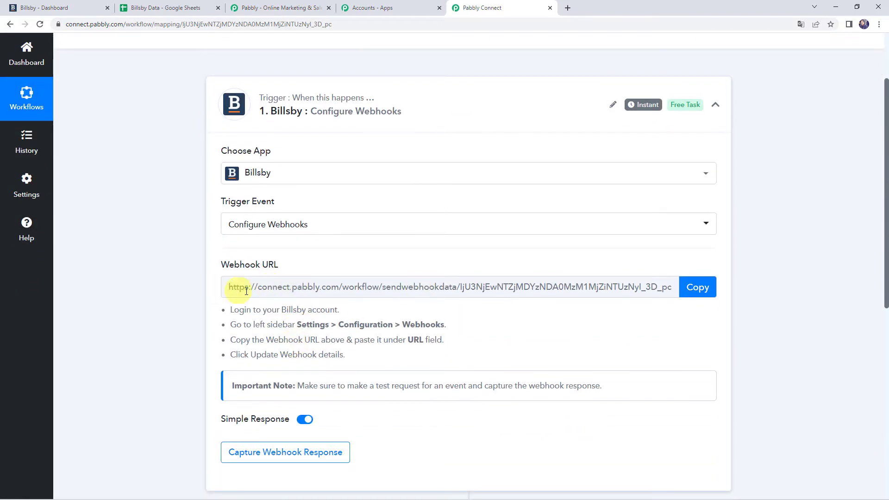
pyautogui.scroll(-1, 312, 341)
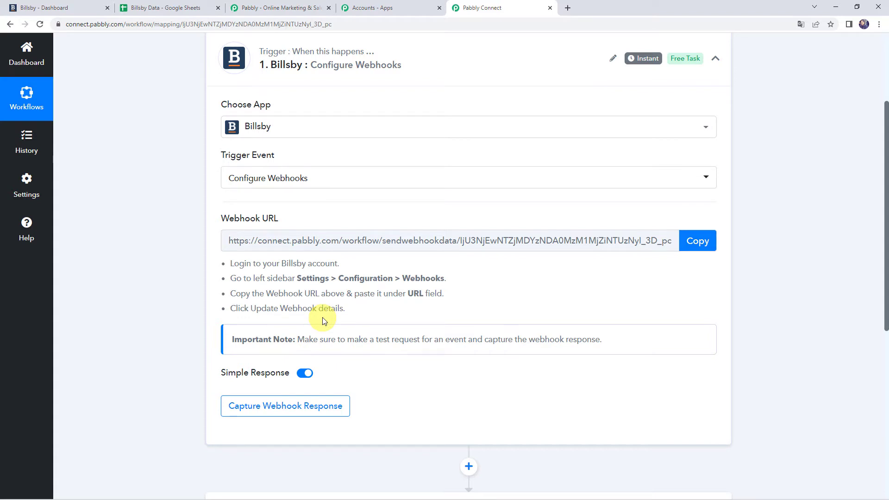
pyautogui.moveTo(234, 263); pyautogui.dragTo(357, 265)
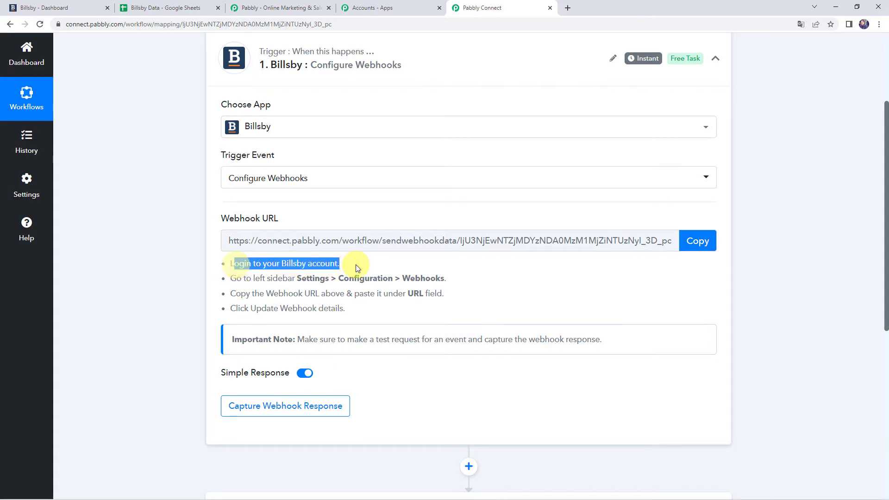
pyautogui.moveTo(228, 279); pyautogui.dragTo(454, 287)
pyautogui.moveTo(246, 294); pyautogui.dragTo(444, 299)
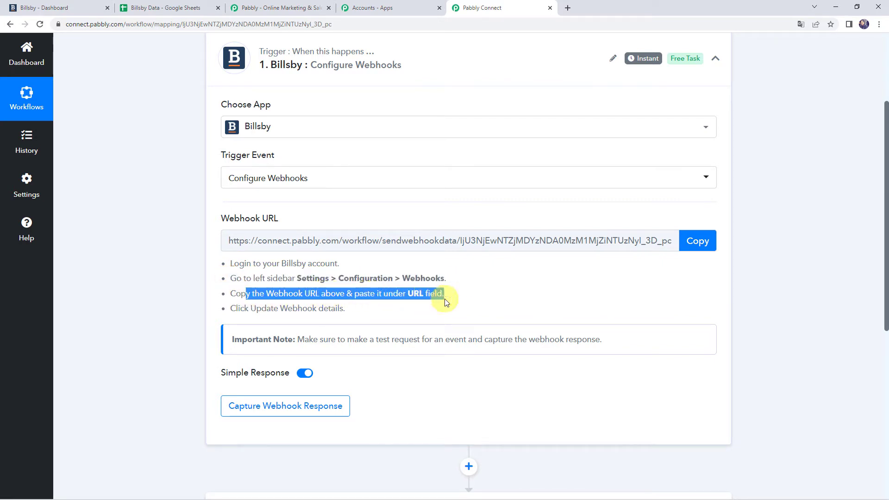
pyautogui.click(705, 249)
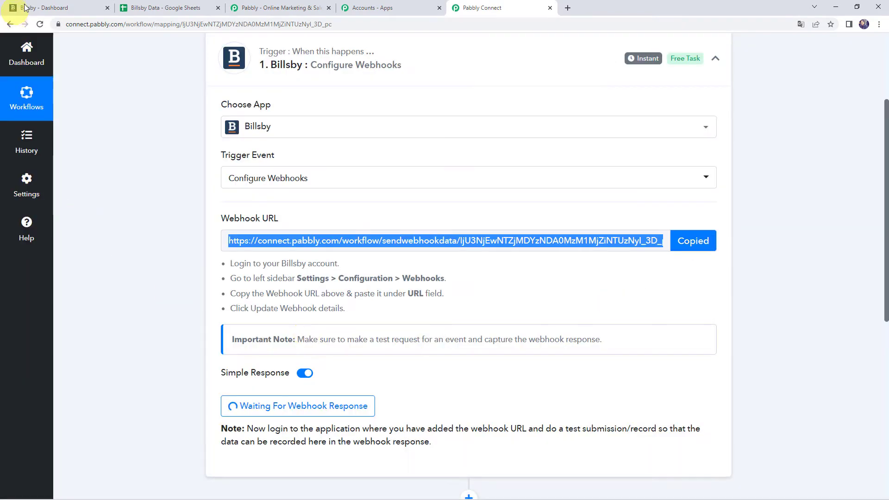
pyautogui.click(51, 6)
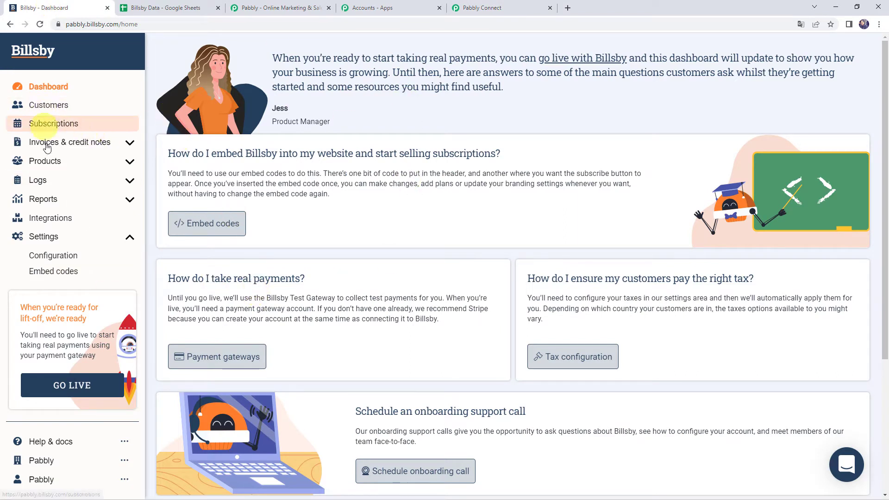
# Paste the Pabbly webhook URL into Billsby's Webhooks URL field and update the webhook details.
pyautogui.click(58, 258)
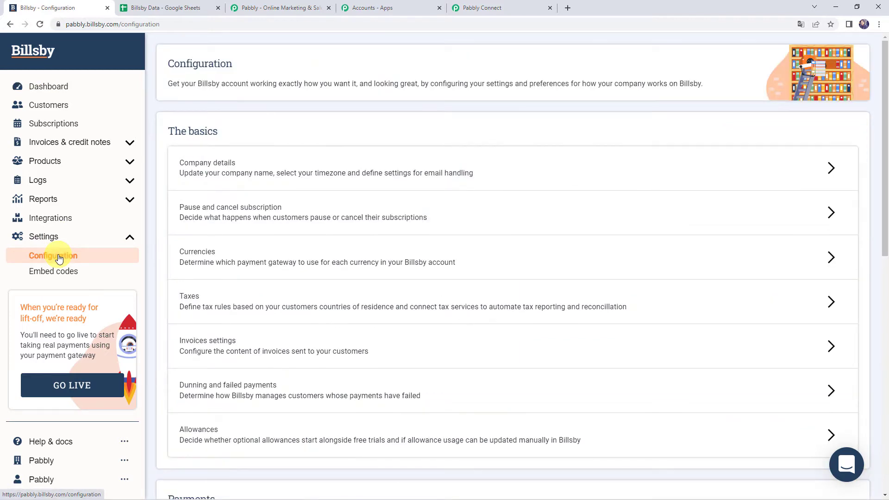
pyautogui.scroll(-13, 341, 264)
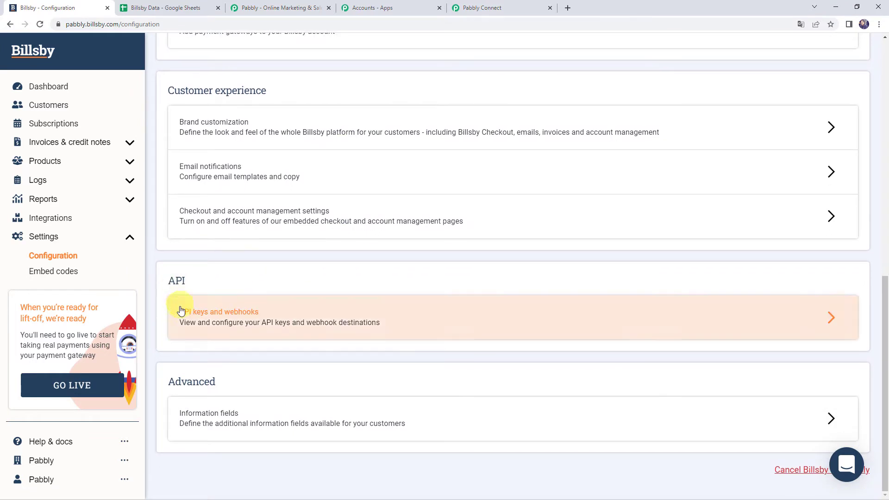
pyautogui.click(241, 315)
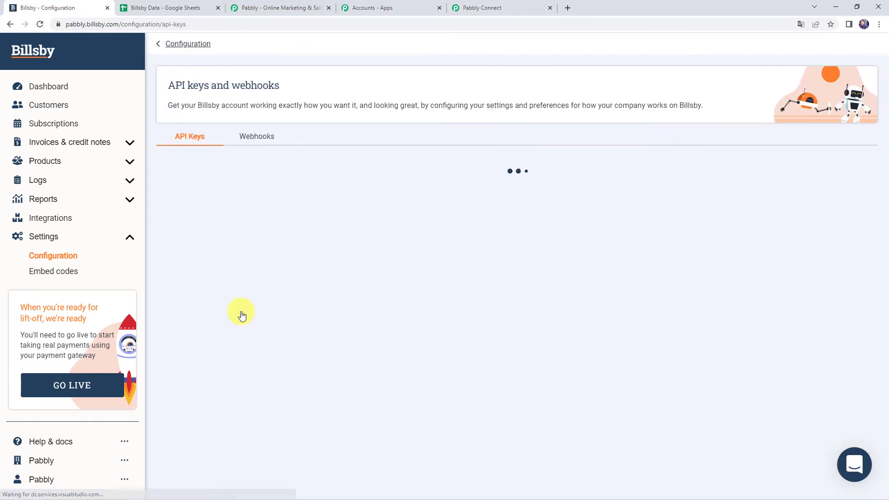
pyautogui.click(256, 138)
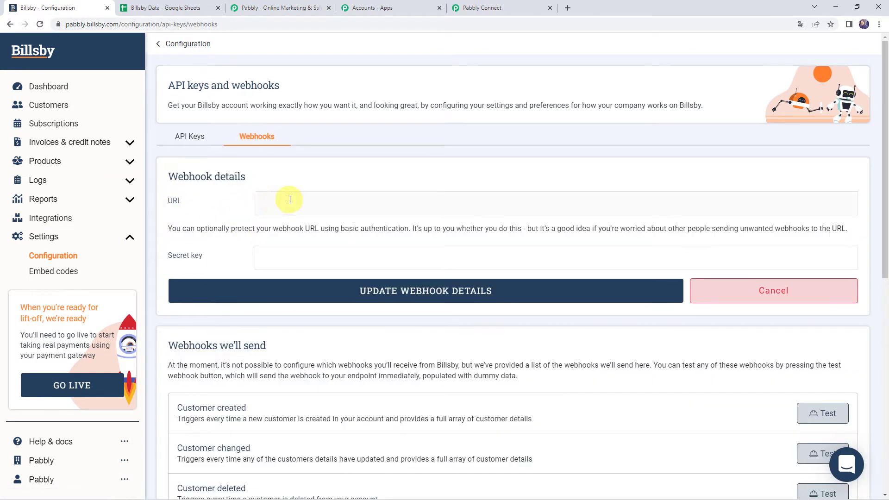
pyautogui.rightClick(273, 200)
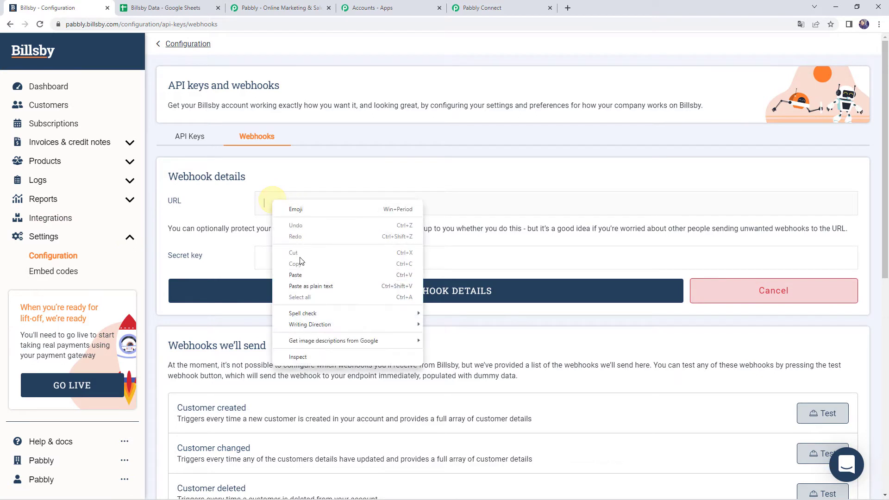
pyautogui.click(294, 278)
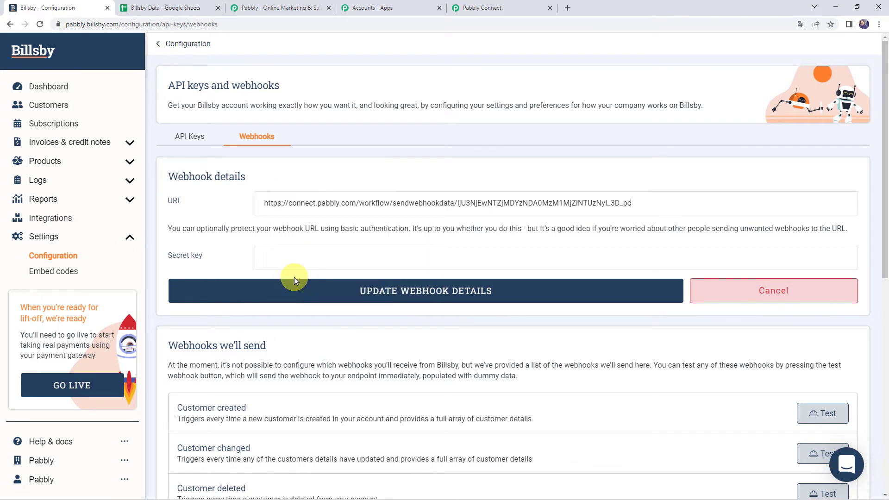
pyautogui.click(465, 297)
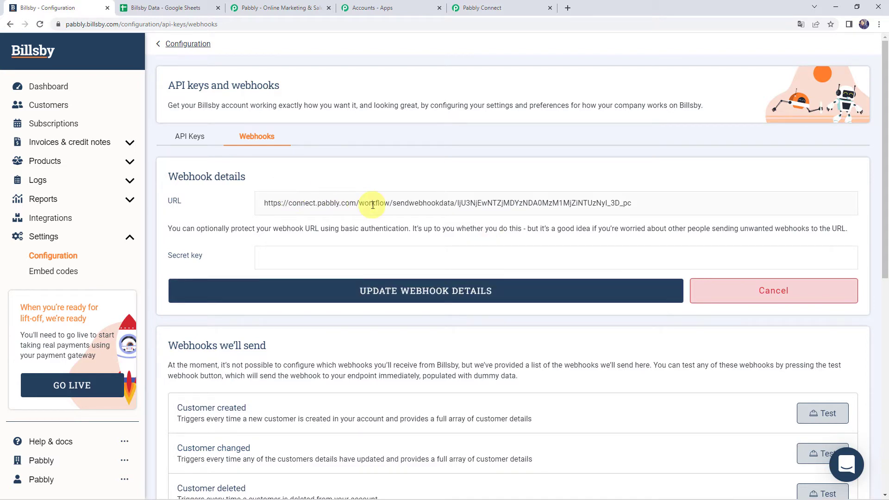
# Check the Pabbly Connect workflow, then return to Billsby's webhook settings.
pyautogui.click(489, 8)
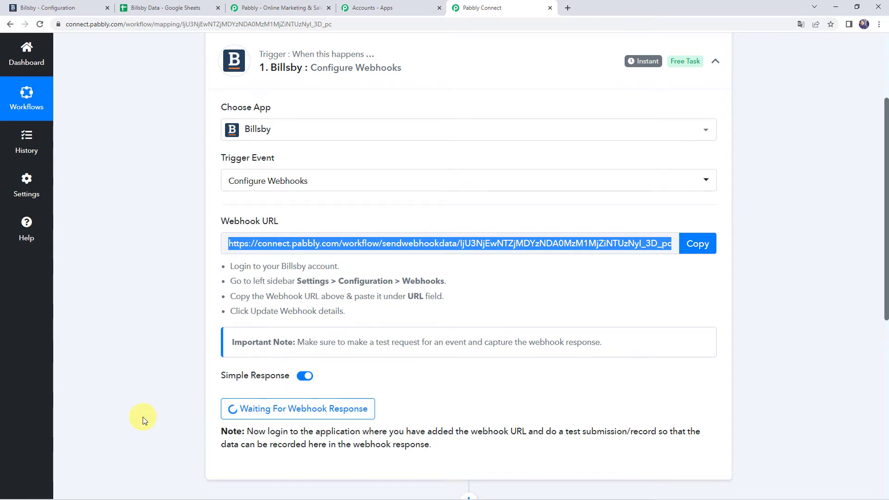
pyautogui.scroll(3, 142, 417)
pyautogui.click(60, 11)
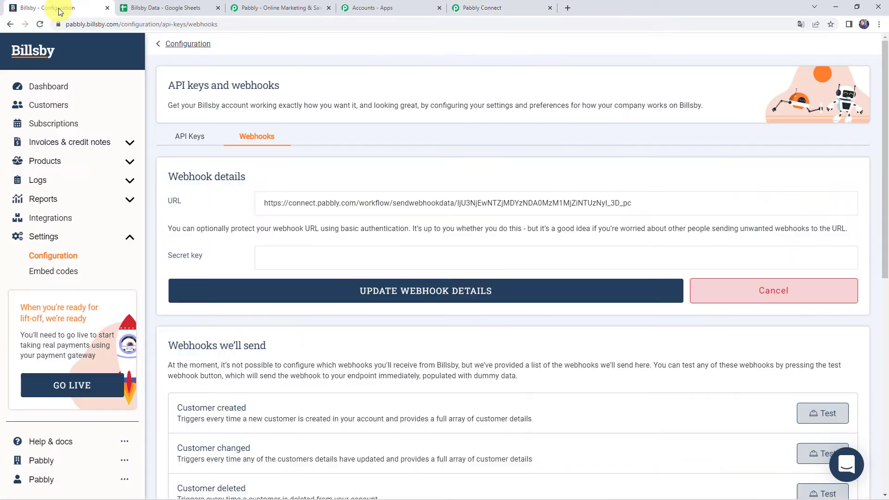
# Enter a new Billsby customer's name, e-mail and billing address, with country India and state MP.
pyautogui.click(45, 109)
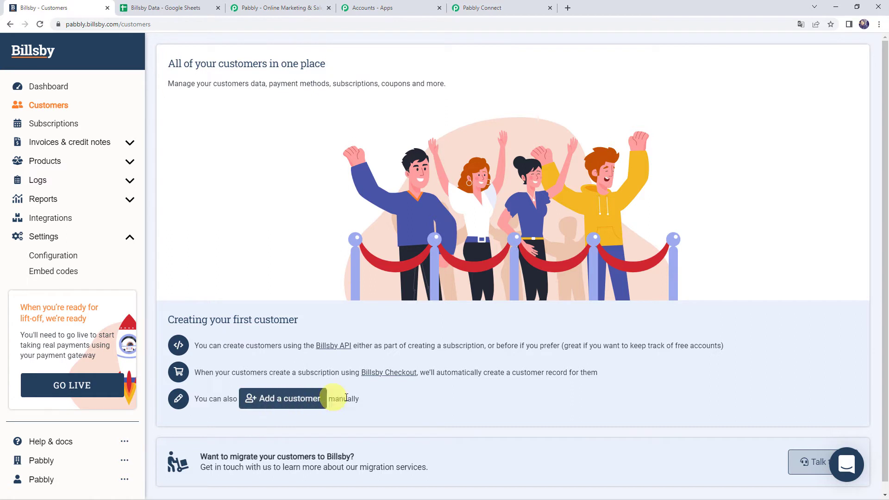
pyautogui.click(284, 403)
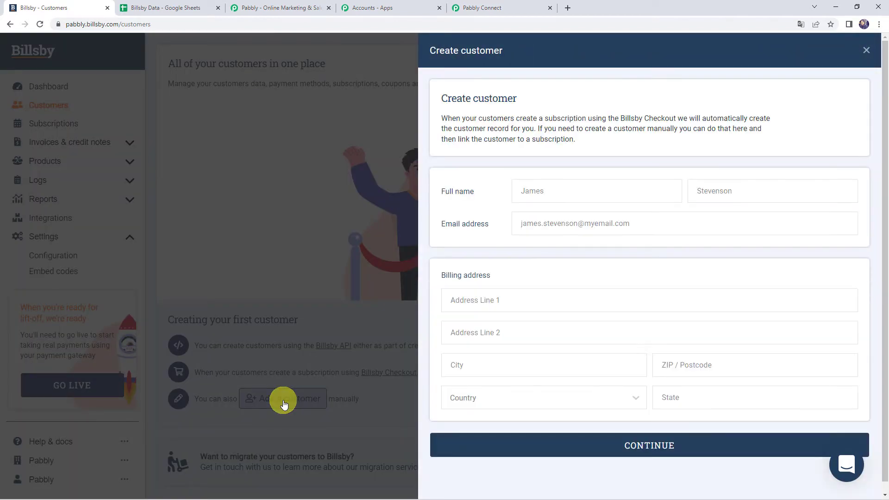
pyautogui.click(547, 191)
pyautogui.write('Demo')
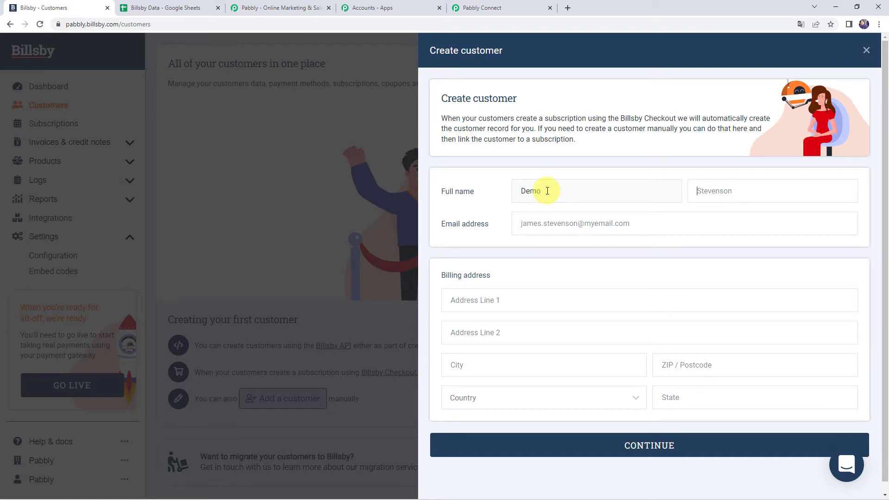
pyautogui.write('Nam')
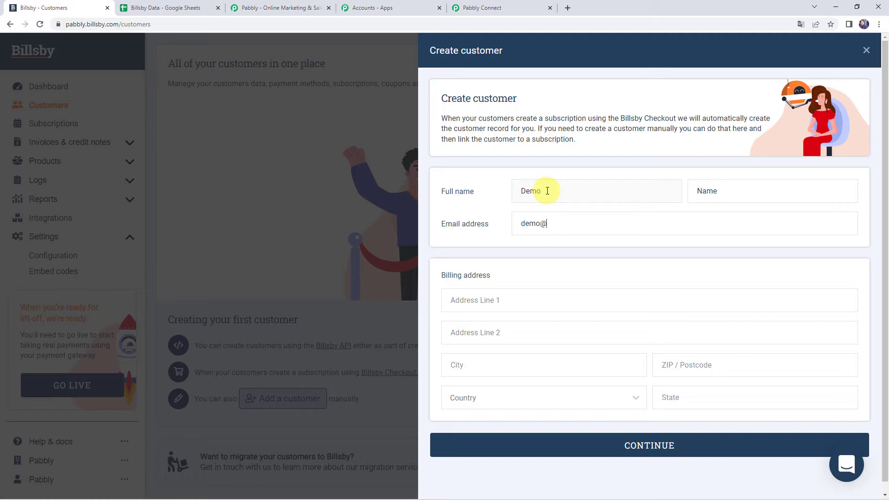
pyautogui.press('Tab')
pyautogui.write('E')
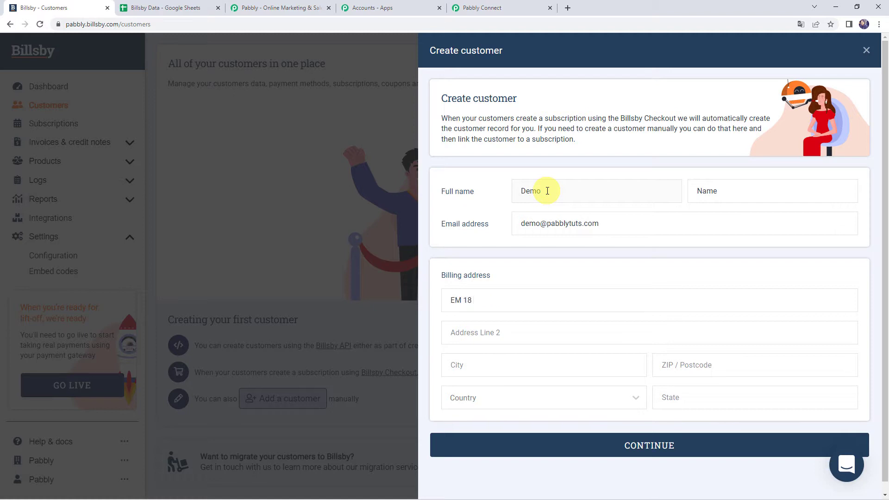
pyautogui.press('Tab')
pyautogui.write('4')
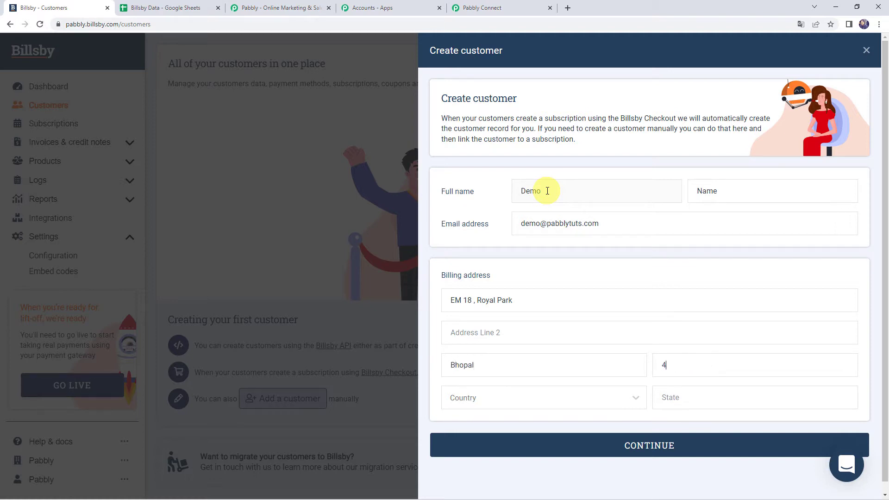
pyautogui.write('620India')
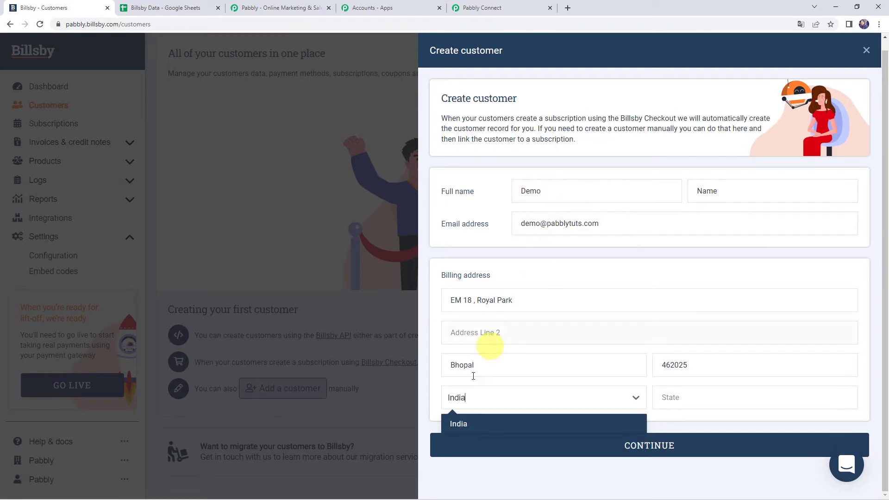
pyautogui.click(456, 423)
pyautogui.click(678, 397)
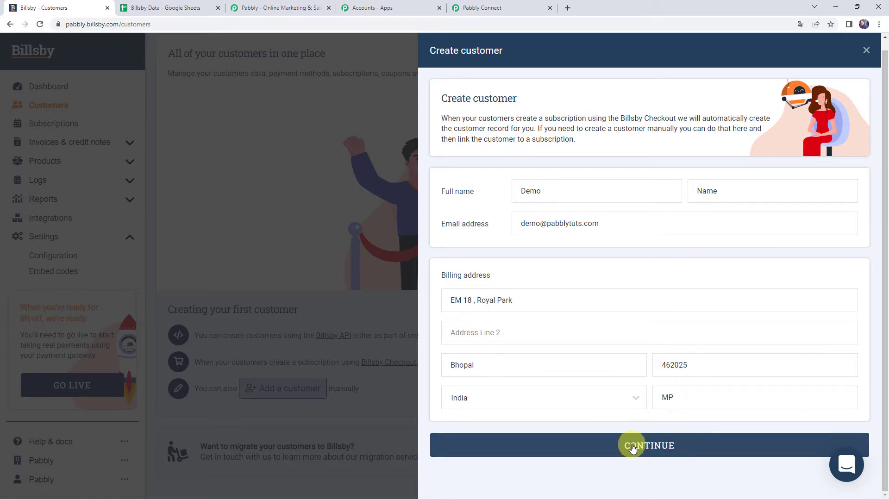
# Create the customer without payment details.
pyautogui.click(632, 448)
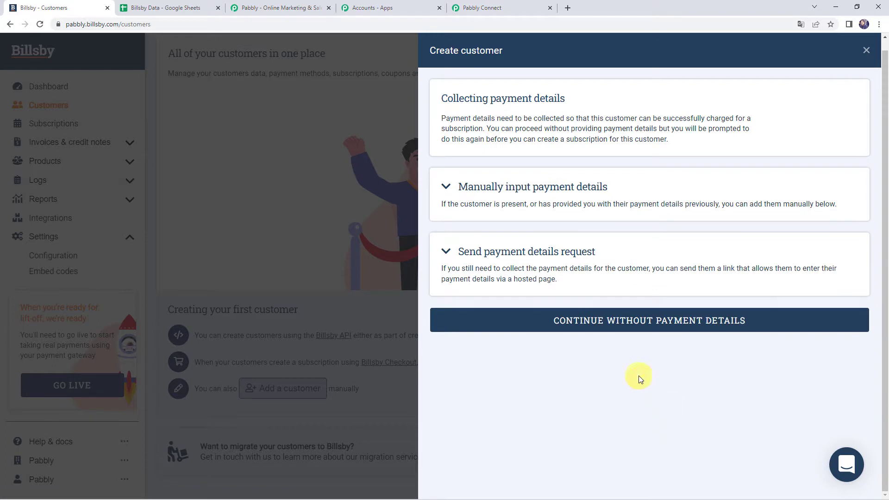
pyautogui.click(671, 327)
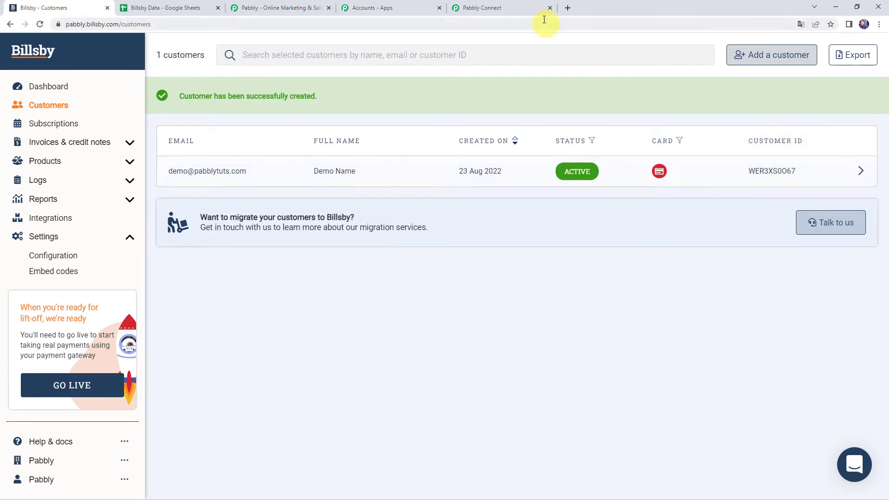
pyautogui.click(492, 8)
pyautogui.scroll(-10, 227, 284)
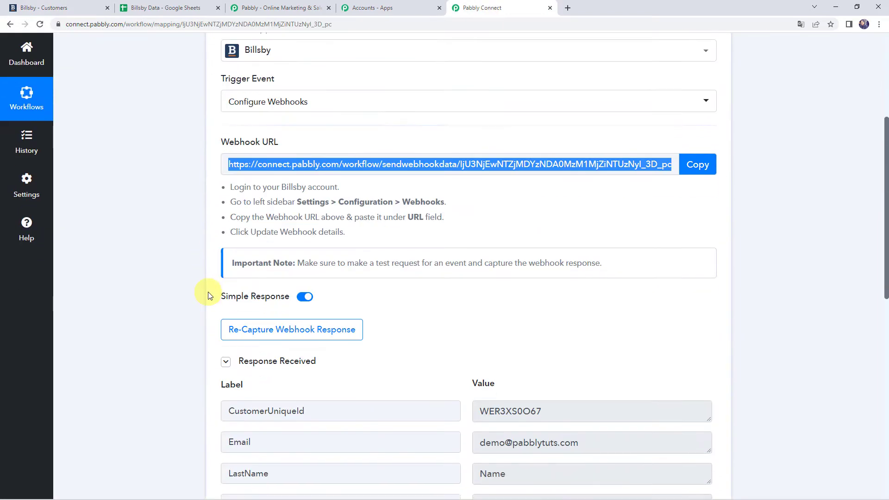
pyautogui.scroll(1, 133, 298)
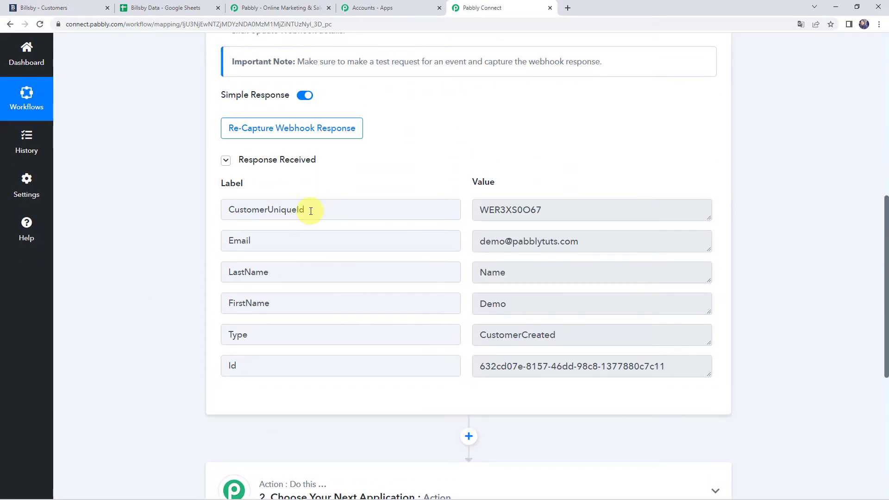
pyautogui.click(311, 211)
pyautogui.doubleClick(562, 207)
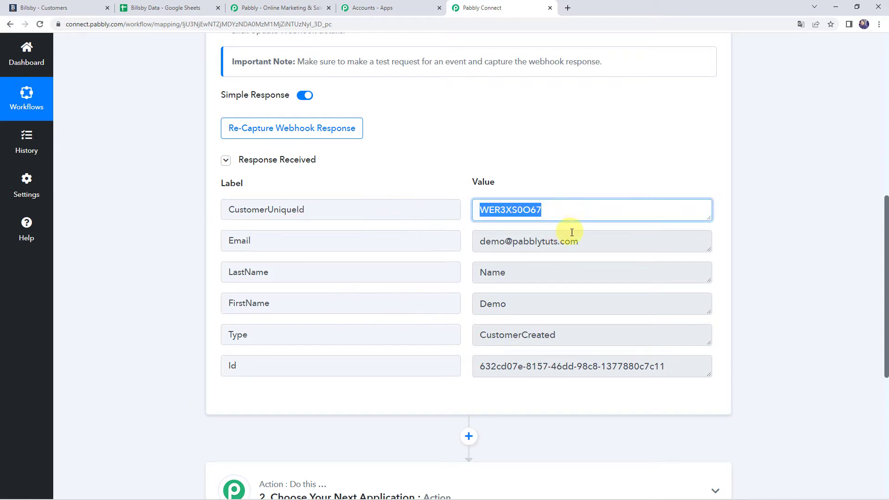
pyautogui.doubleClick(611, 244)
pyautogui.doubleClick(533, 303)
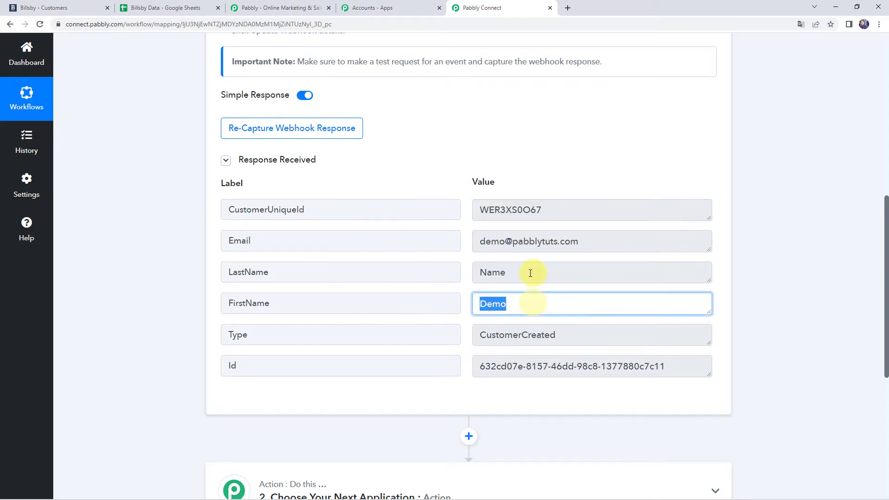
pyautogui.doubleClick(530, 273)
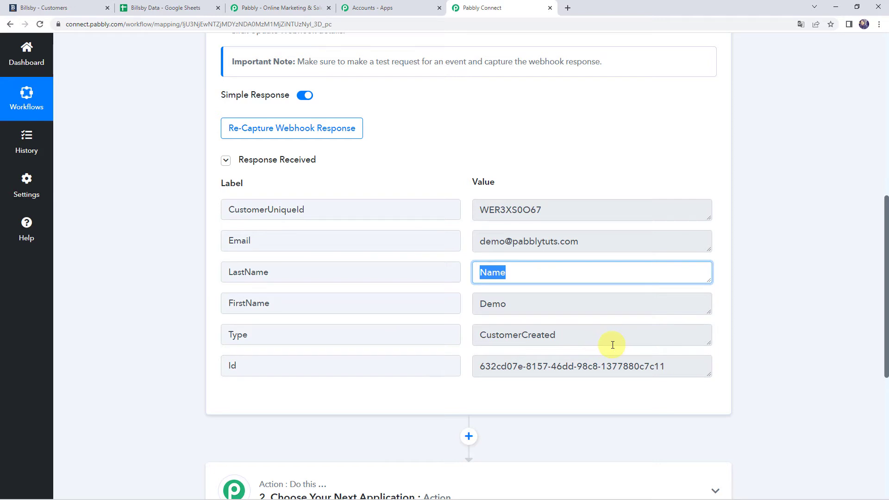
pyautogui.moveTo(613, 341); pyautogui.dragTo(452, 341)
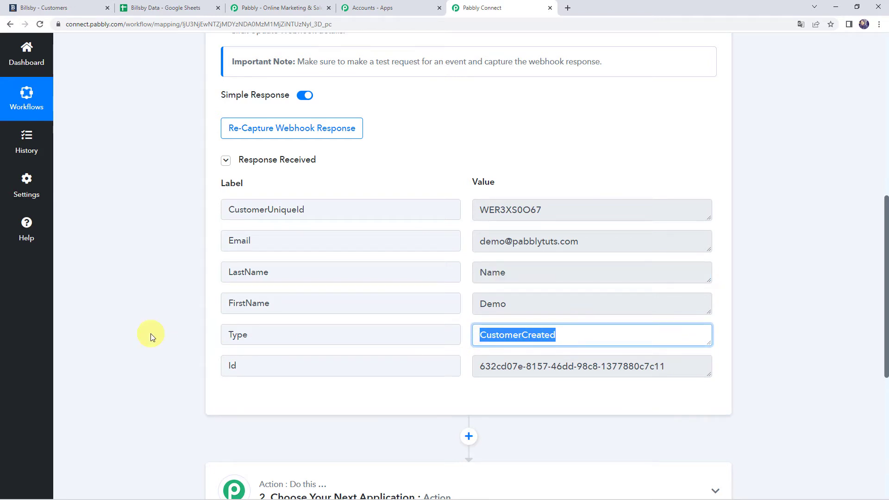
pyautogui.scroll(2, 152, 336)
pyautogui.scroll(-2, 152, 337)
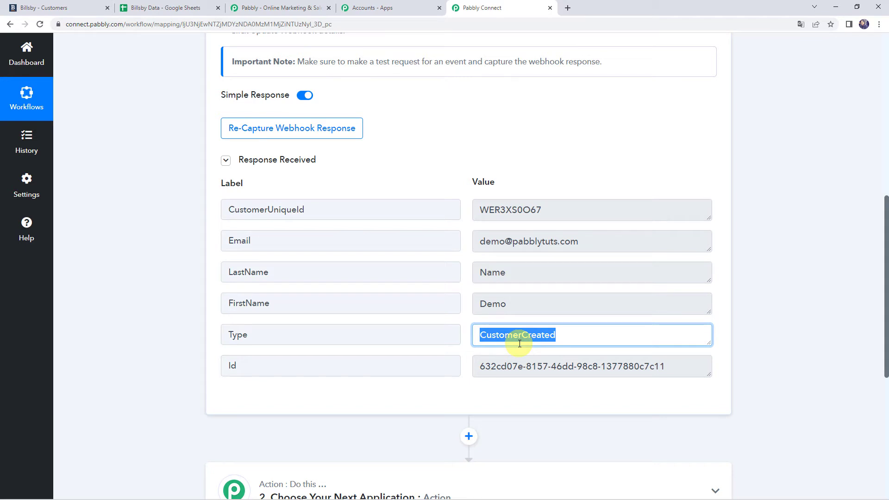
pyautogui.scroll(-5, 190, 354)
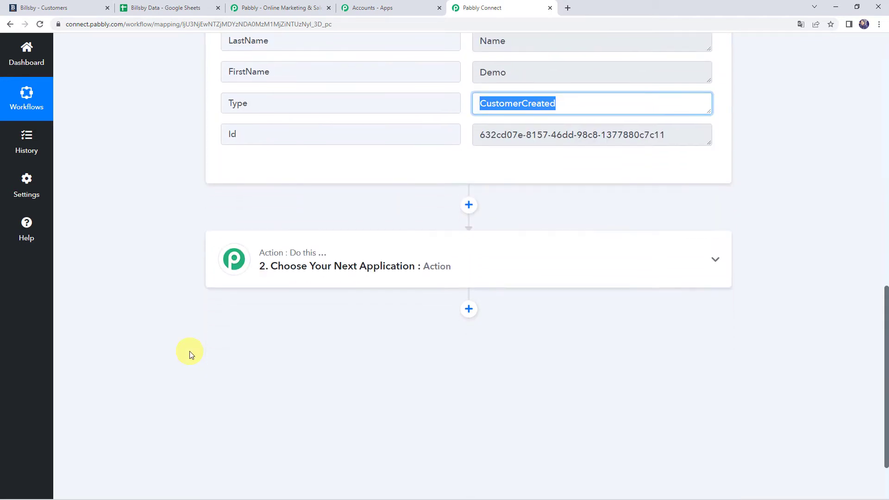
pyautogui.scroll(-1, 363, 354)
# Add a Filter step with the condition Type equals CustomerCreated.
pyautogui.click(458, 219)
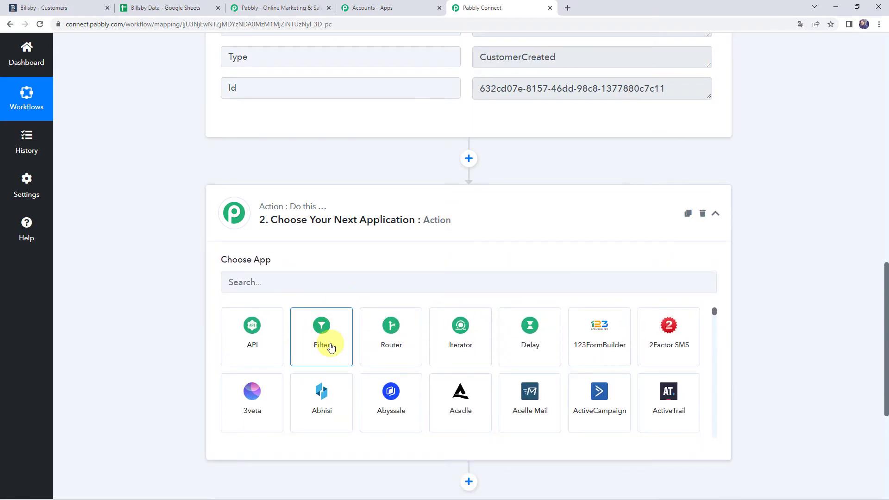
pyautogui.click(331, 347)
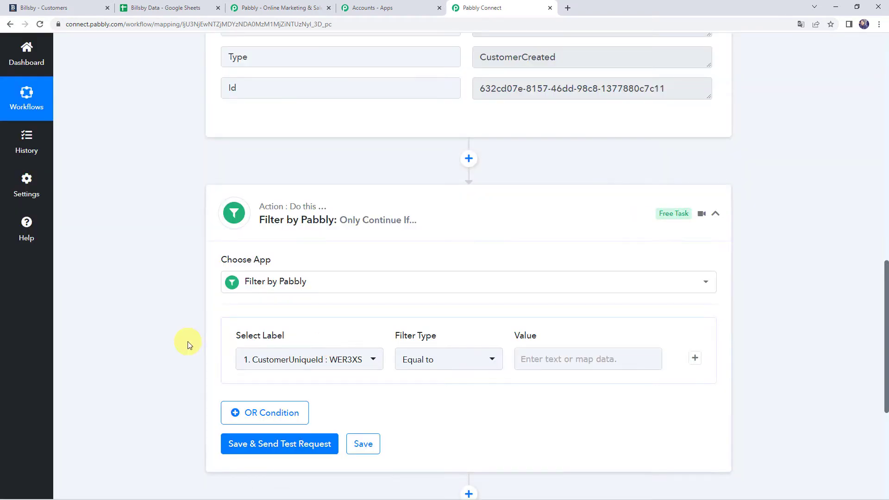
pyautogui.scroll(-2, 188, 340)
pyautogui.scroll(1, 201, 290)
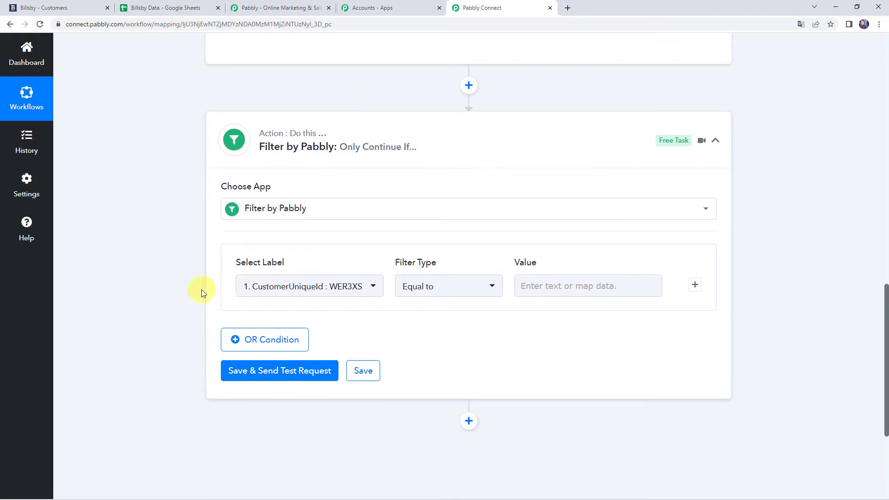
pyautogui.scroll(7, 201, 290)
pyautogui.doubleClick(264, 290)
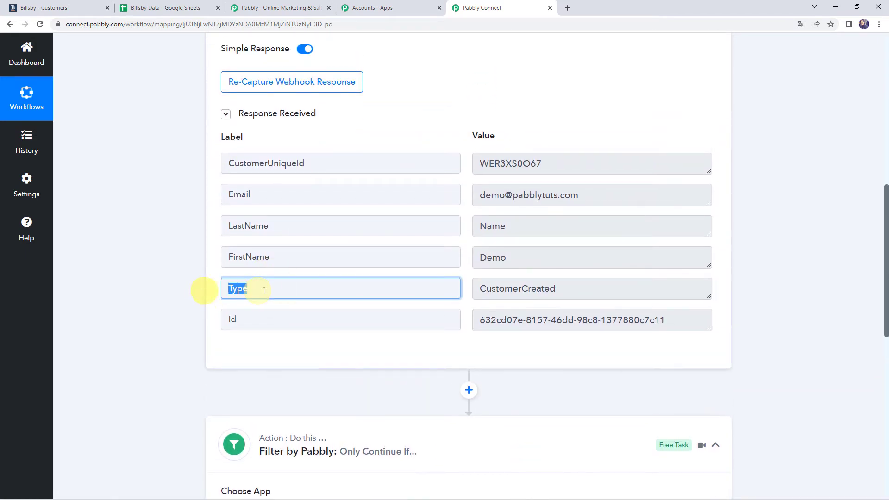
pyautogui.scroll(-6, 157, 307)
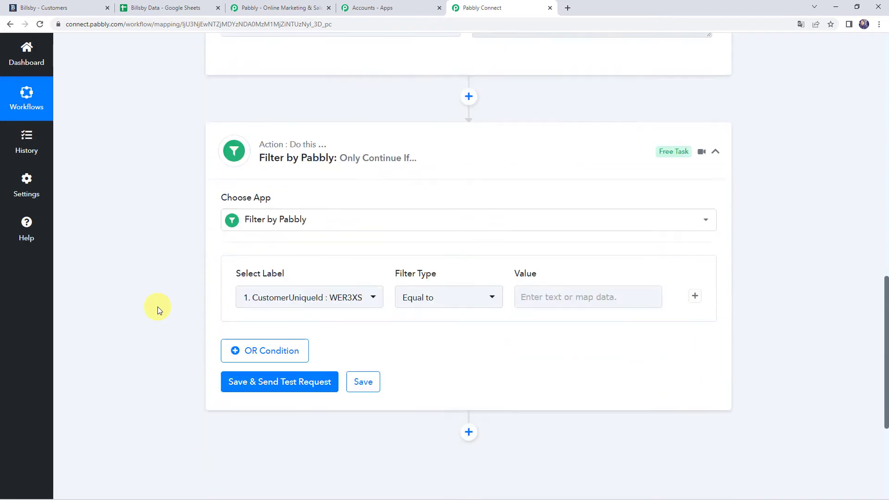
pyautogui.scroll(-2, 158, 307)
pyautogui.click(298, 220)
pyautogui.click(298, 279)
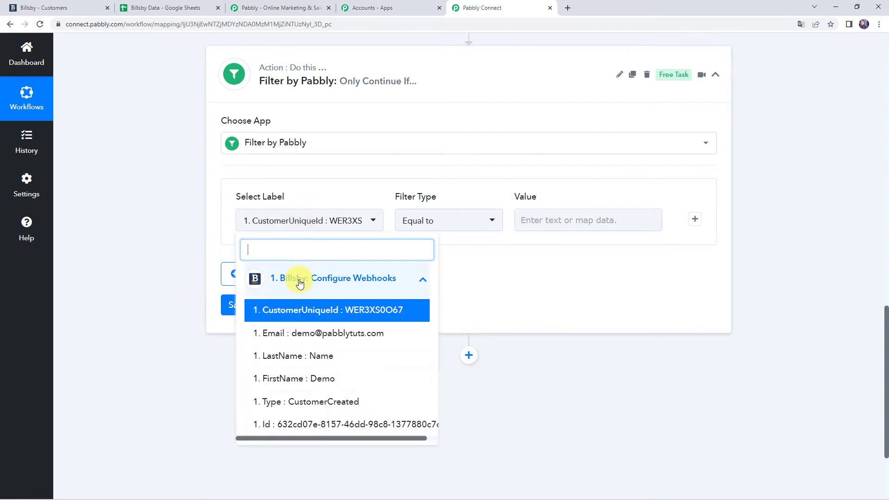
pyautogui.click(301, 401)
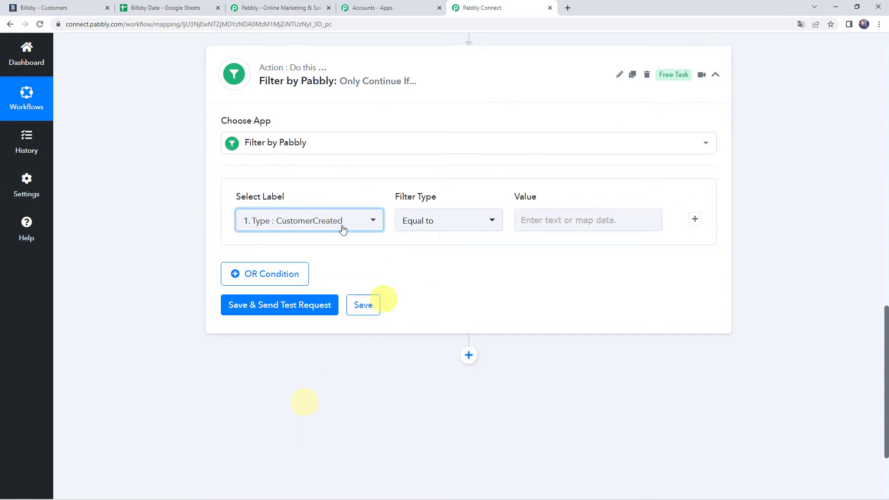
pyautogui.click(553, 219)
pyautogui.write('cus')
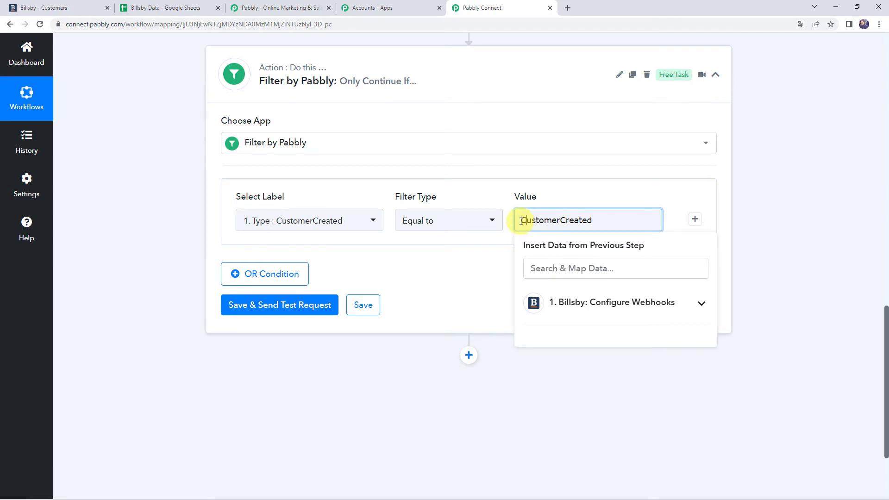
pyautogui.click(468, 252)
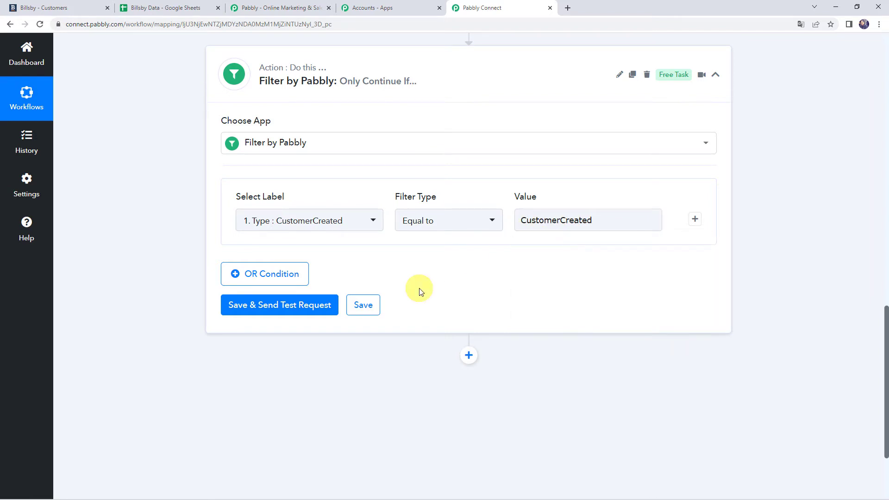
# Save and test the filter, confirming a success status and 'Condition is true'.
pyautogui.click(284, 311)
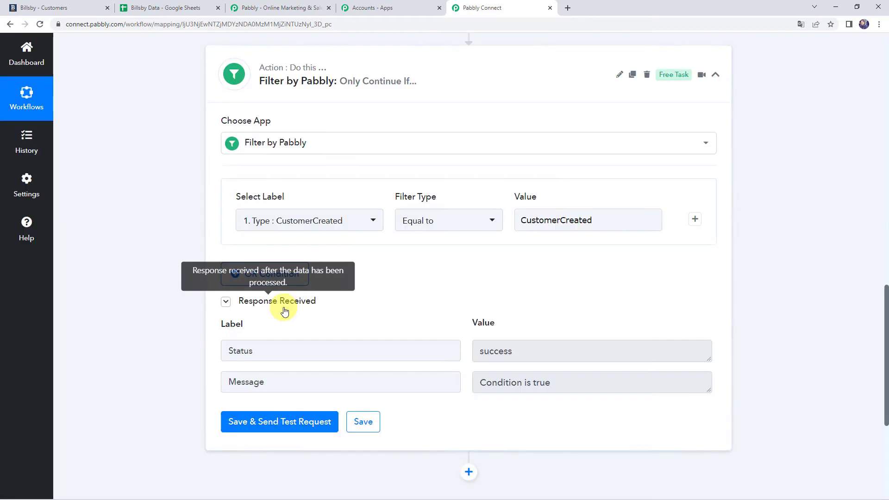
pyautogui.click(359, 353)
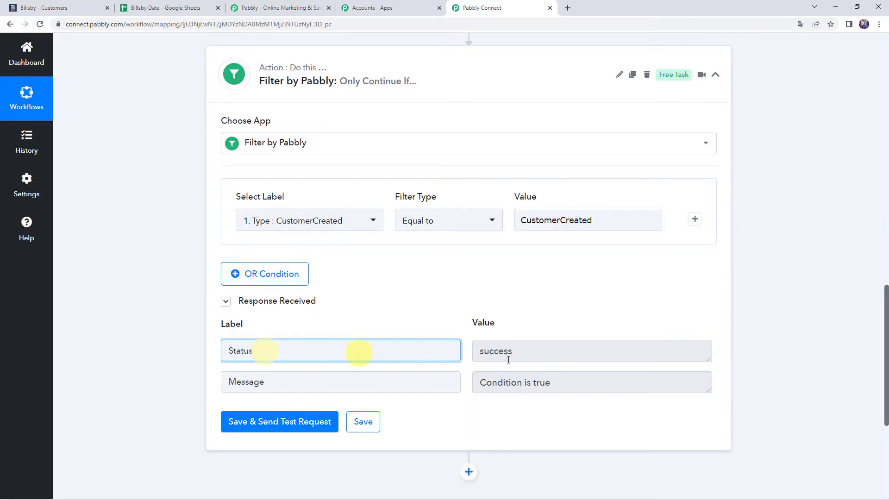
pyautogui.click(533, 357)
pyautogui.click(307, 382)
pyautogui.tripleClick(601, 381)
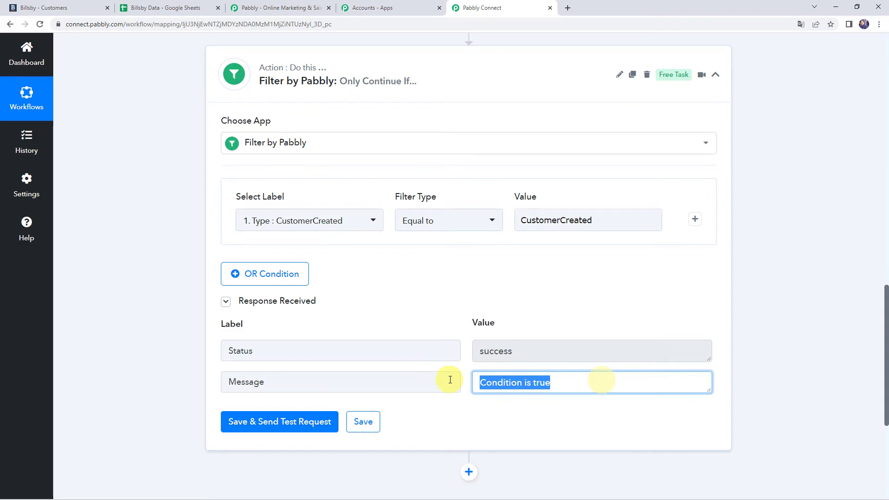
# Recheck the CustomerCreated Type value and save the filter condition.
pyautogui.scroll(8, 347, 250)
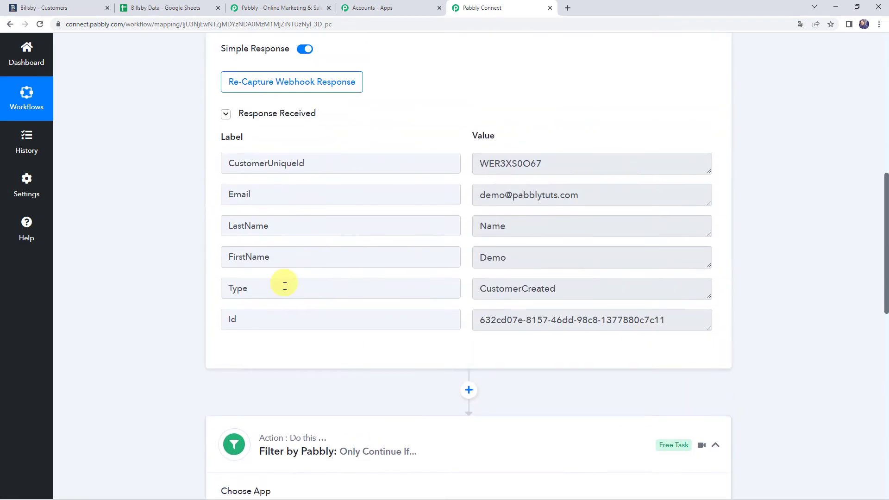
pyautogui.click(272, 289)
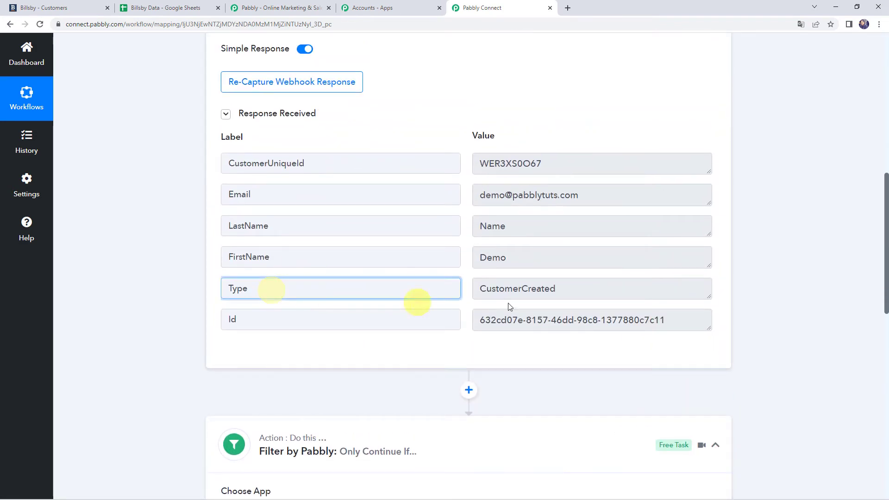
pyautogui.tripleClick(579, 290)
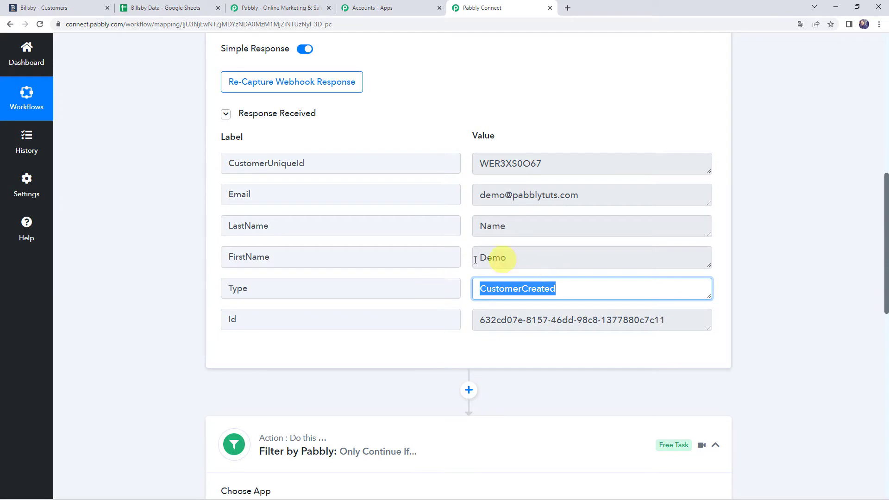
pyautogui.scroll(-9, 371, 322)
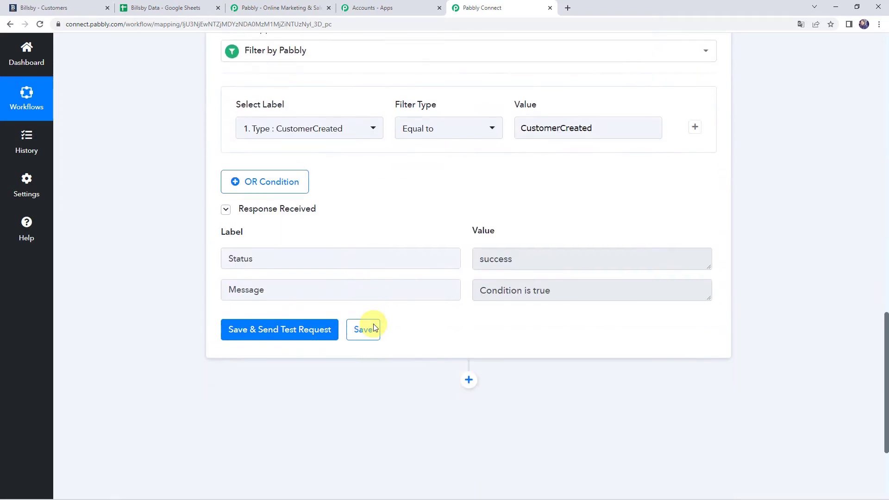
pyautogui.click(374, 326)
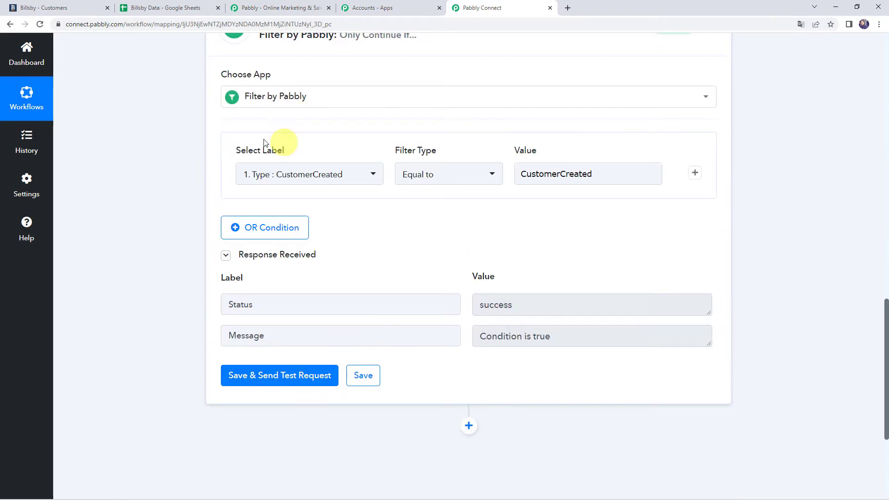
pyautogui.scroll(9, 160, 204)
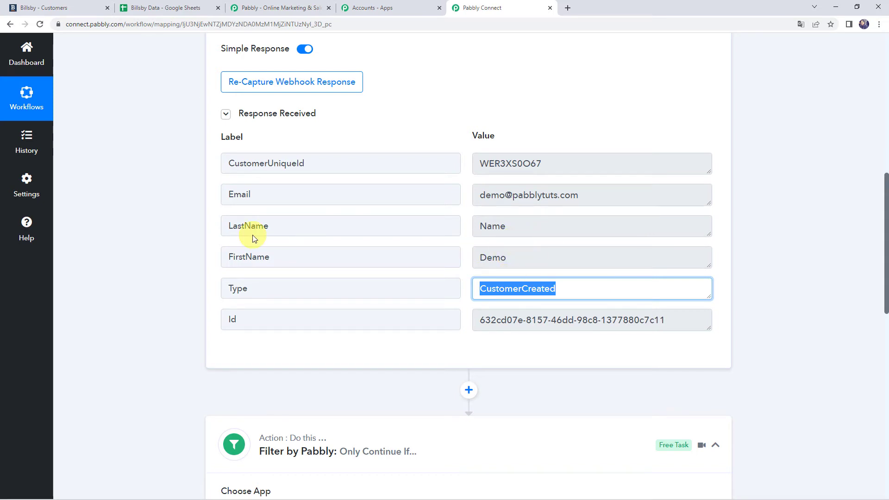
pyautogui.click(139, 8)
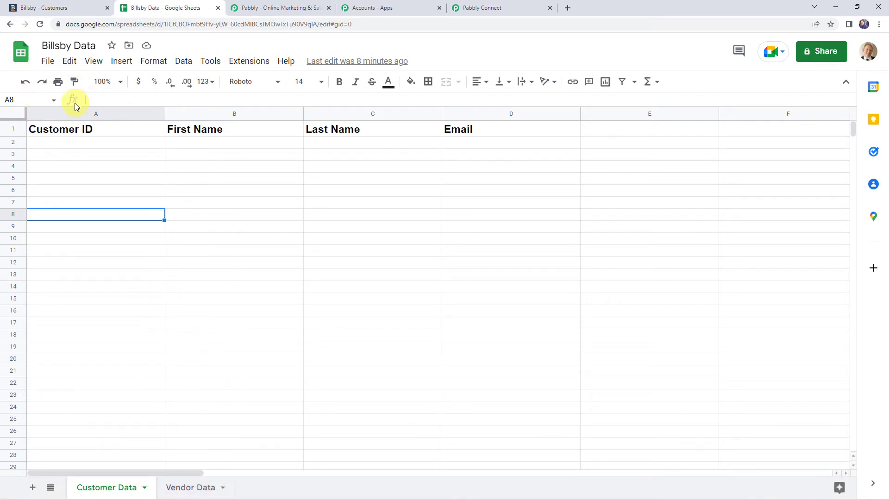
# Review headers A1–D1: Customer ID, First Name, Last Name, Email.
pyautogui.click(90, 132)
pyautogui.click(174, 132)
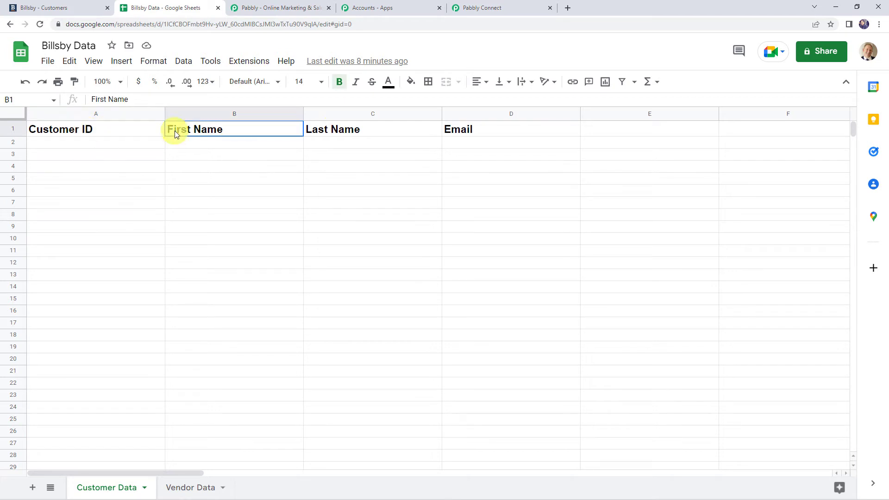
pyautogui.click(336, 132)
pyautogui.click(466, 134)
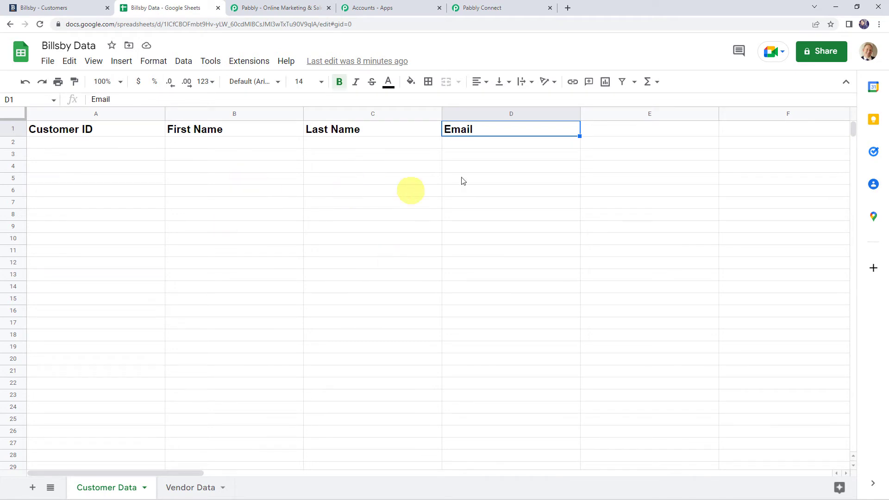
pyautogui.click(482, 9)
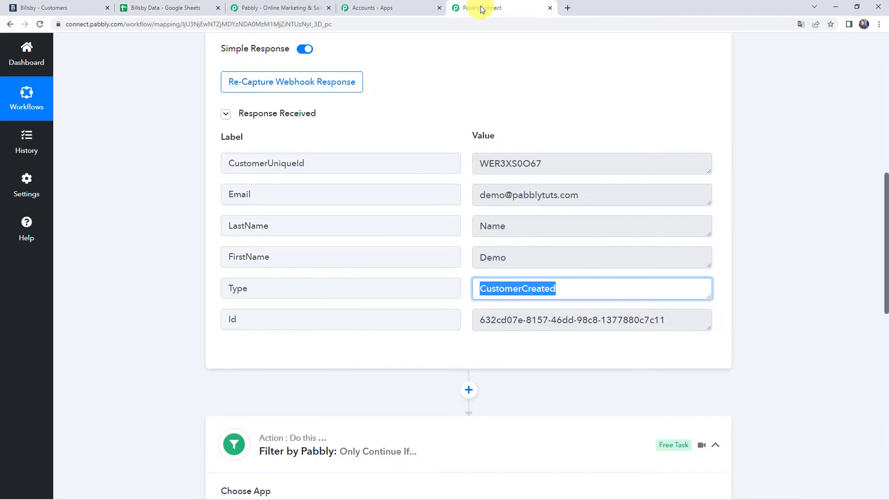
# Add a Google Sheets action step after the filter using the Lookup Spreadsheet Rows event.
pyautogui.scroll(-3, 185, 307)
pyautogui.scroll(-10, 185, 307)
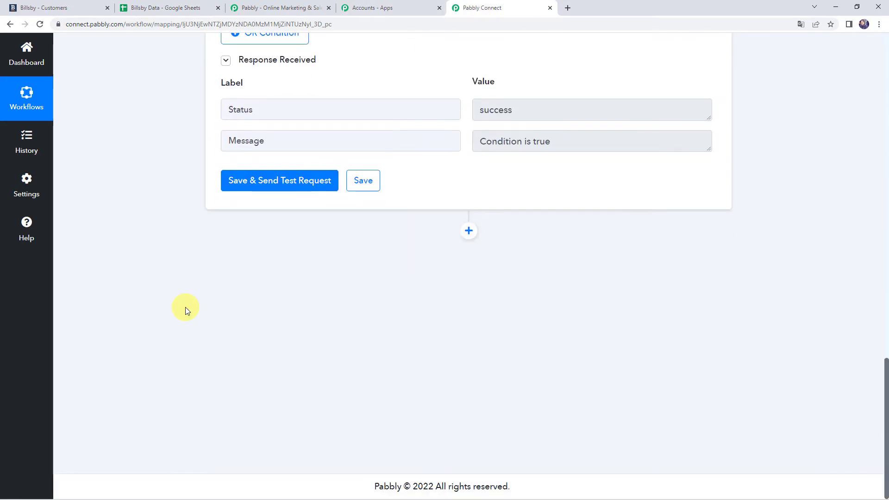
pyautogui.click(469, 231)
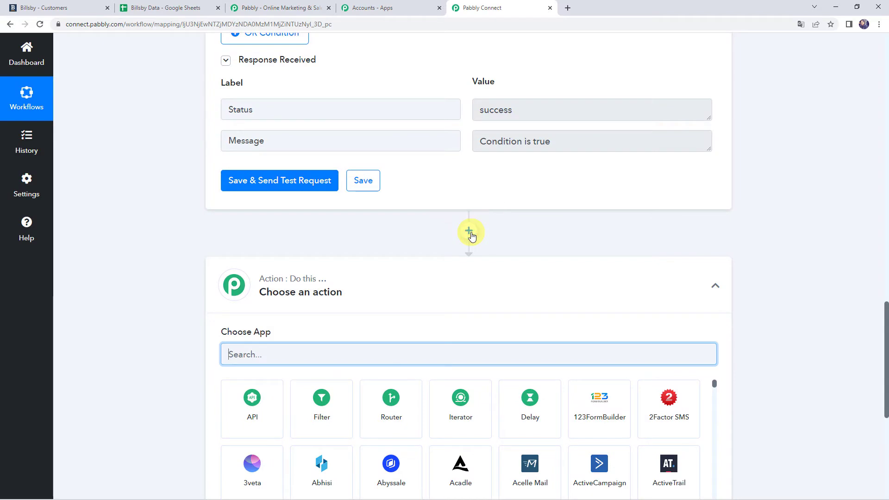
pyautogui.scroll(-4, 351, 251)
pyautogui.write('G')
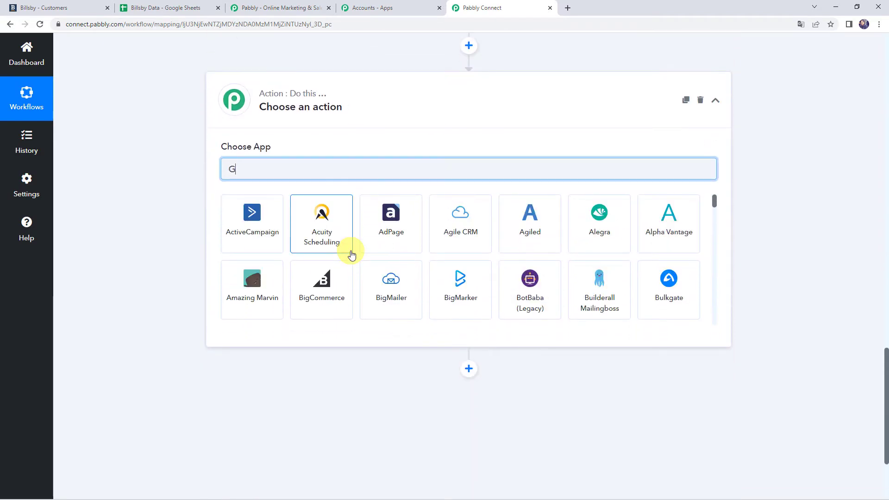
pyautogui.write('oog')
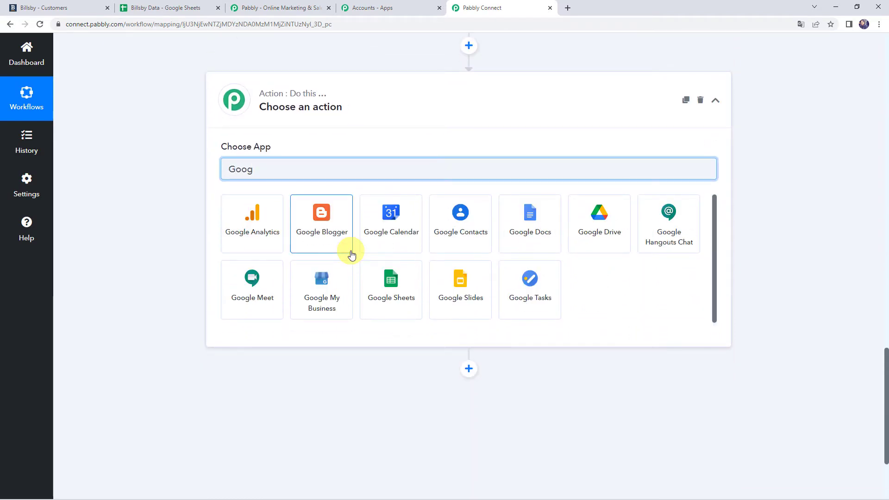
pyautogui.click(391, 285)
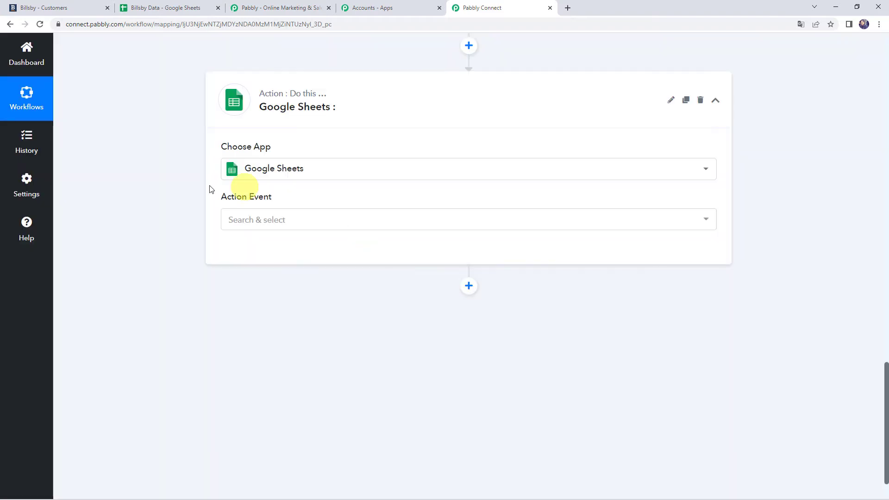
pyautogui.moveTo(240, 200)
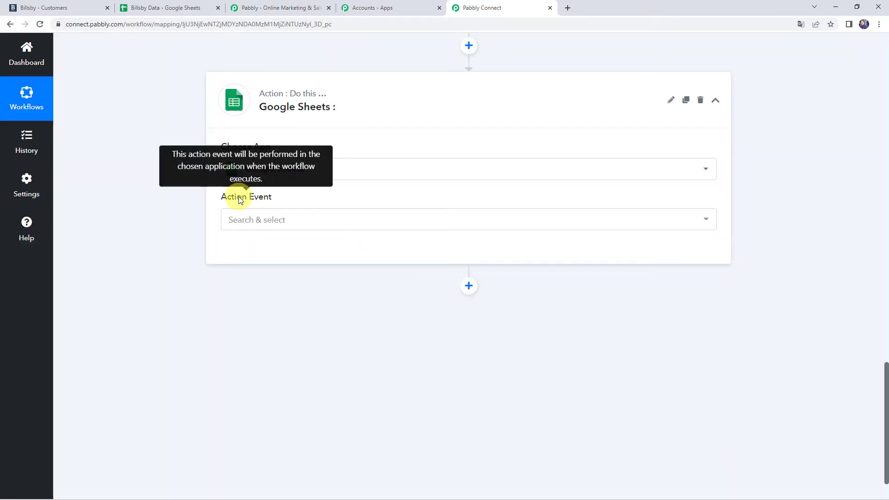
pyautogui.click(248, 223)
pyautogui.write('Loo')
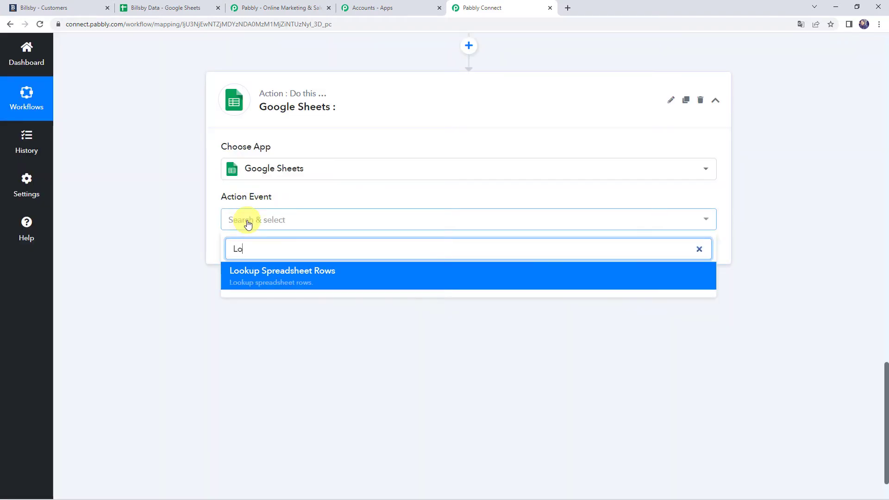
pyautogui.click(259, 273)
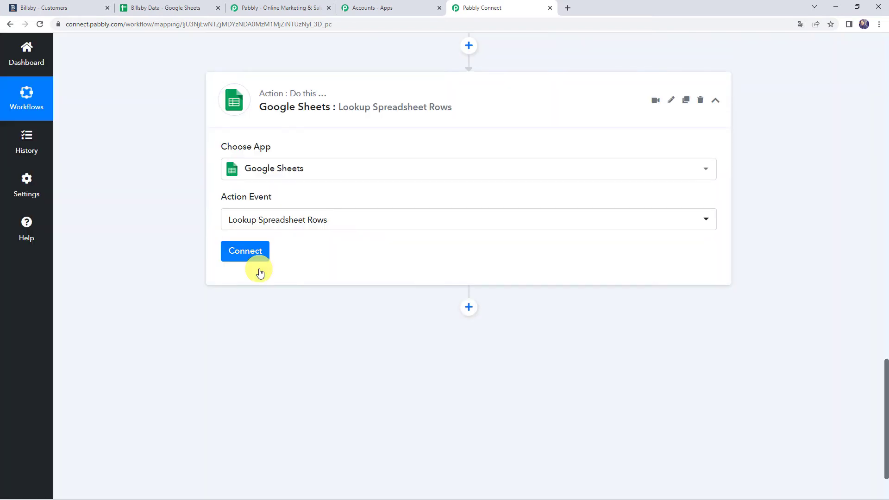
pyautogui.click(255, 250)
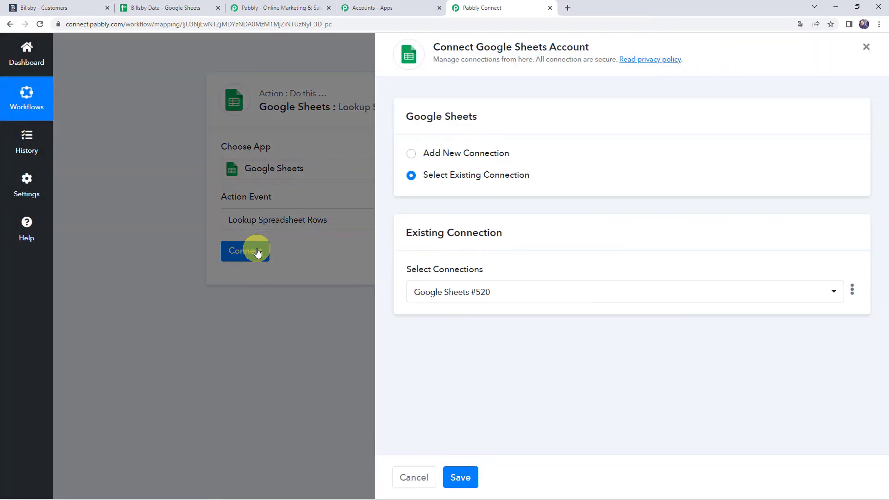
# Add a new Google Sheets connection by signing in with the Google account and granting access.
pyautogui.click(457, 157)
pyautogui.click(465, 281)
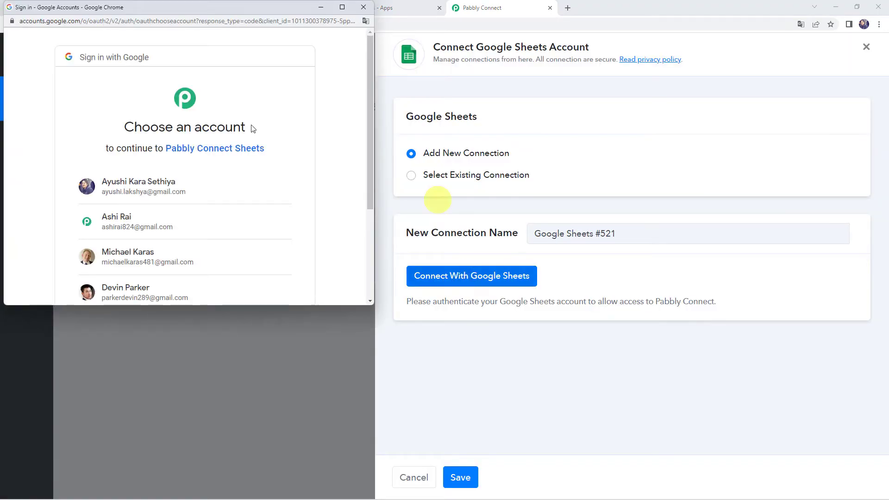
pyautogui.scroll(-1, 190, 166)
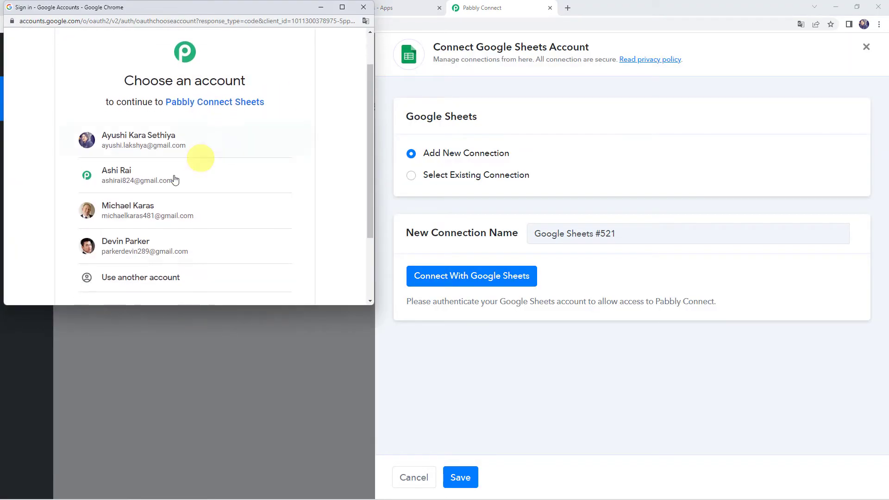
pyautogui.click(125, 209)
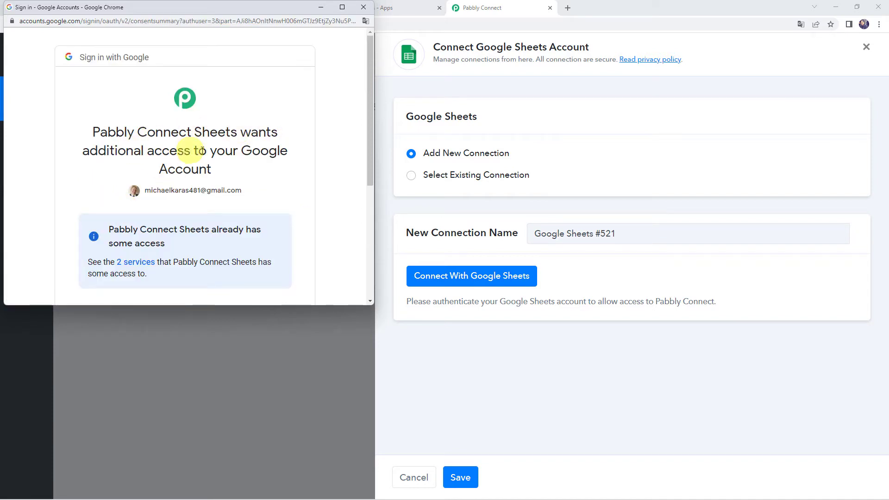
pyautogui.scroll(-5, 188, 170)
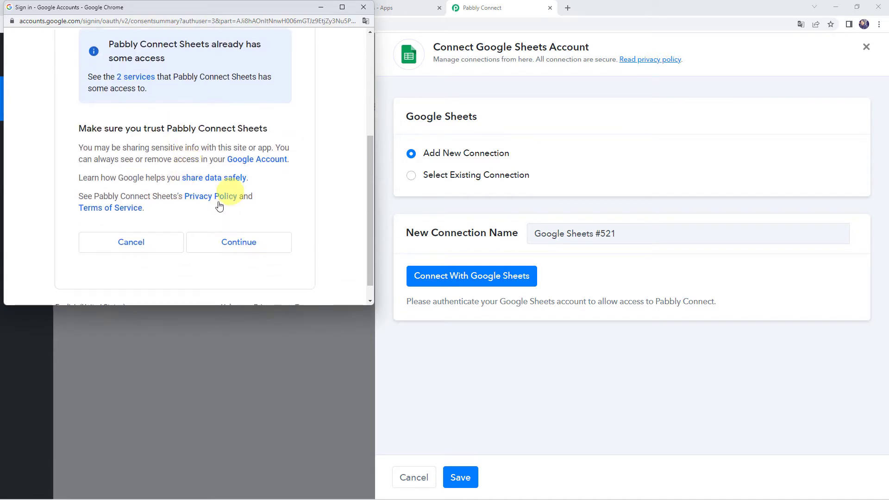
pyautogui.click(238, 243)
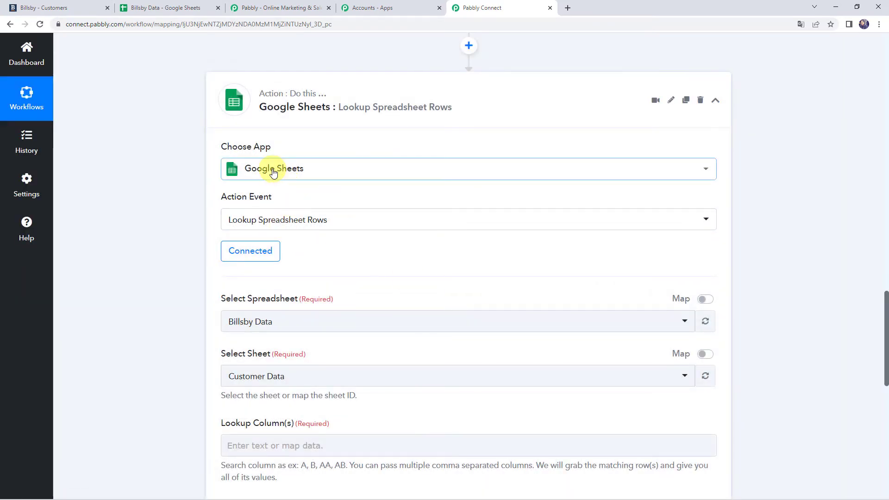
pyautogui.scroll(-2, 267, 270)
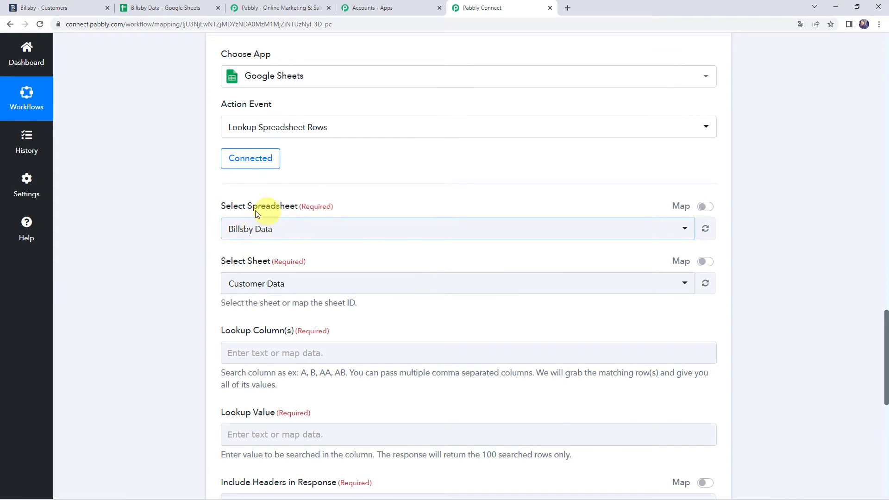
# Keep Billsby Data as the spreadsheet and Customer Data as the sheet in the lookup step.
pyautogui.click(270, 233)
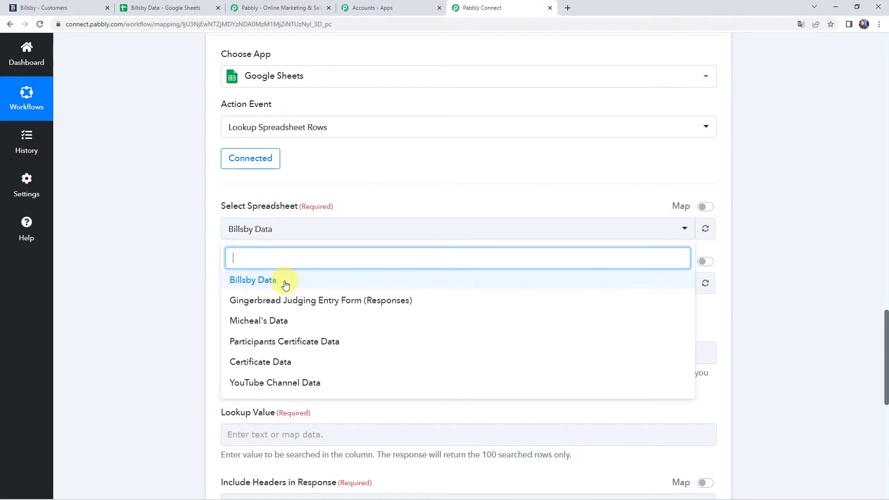
pyautogui.click(258, 281)
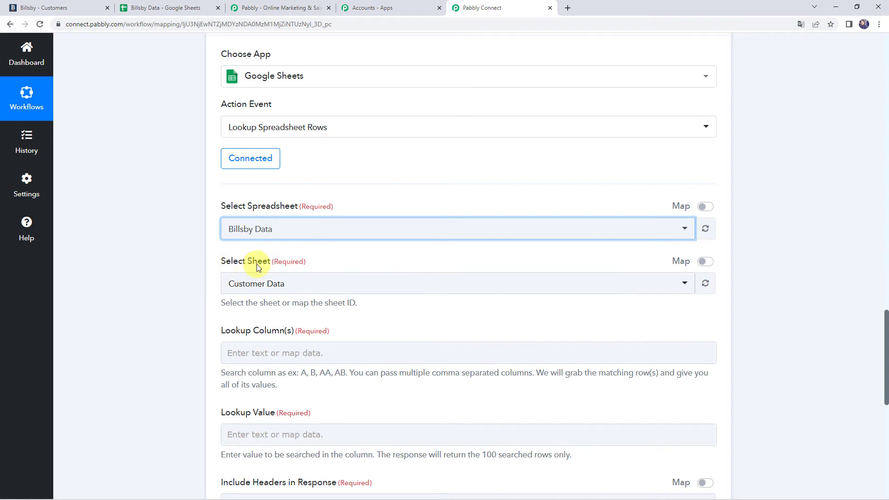
pyautogui.click(246, 290)
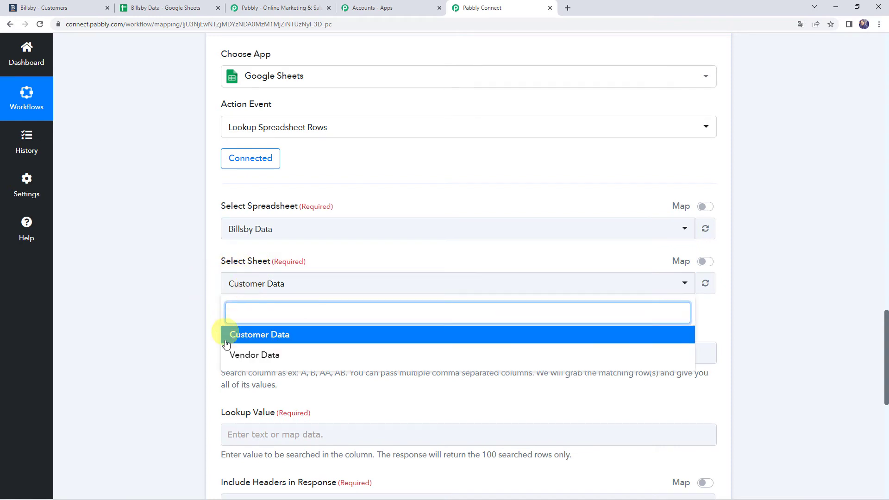
pyautogui.click(252, 331)
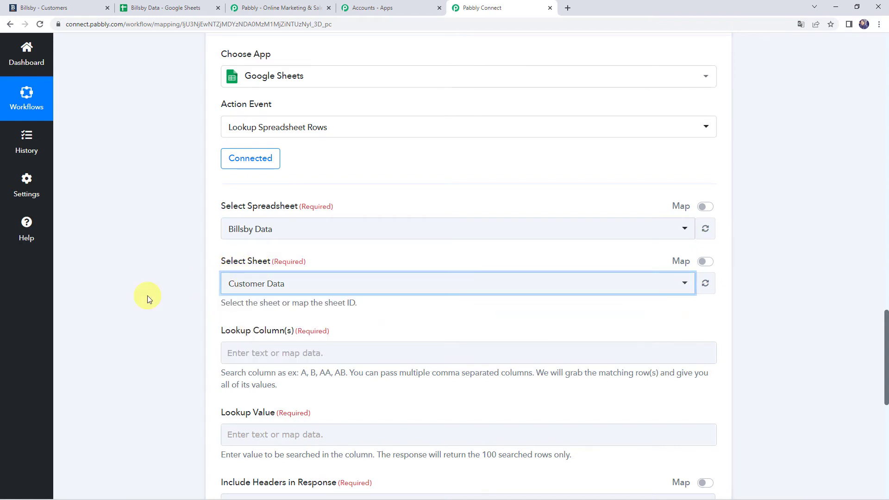
pyautogui.click(287, 345)
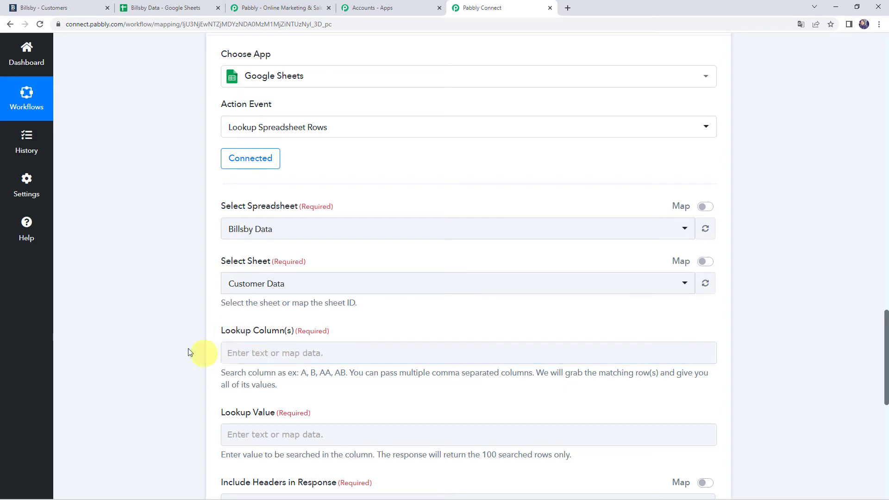
# Confirm column D holds the Email header, then set Lookup Column(s) to D.
pyautogui.click(166, 6)
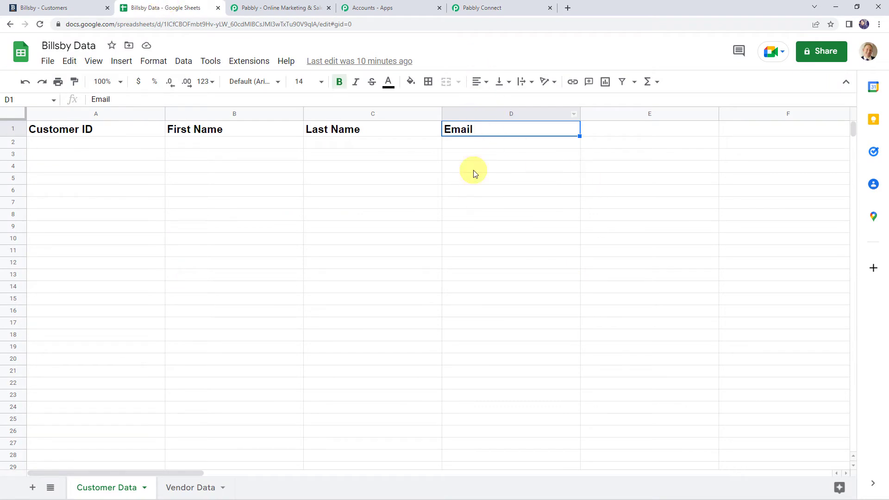
pyautogui.click(473, 115)
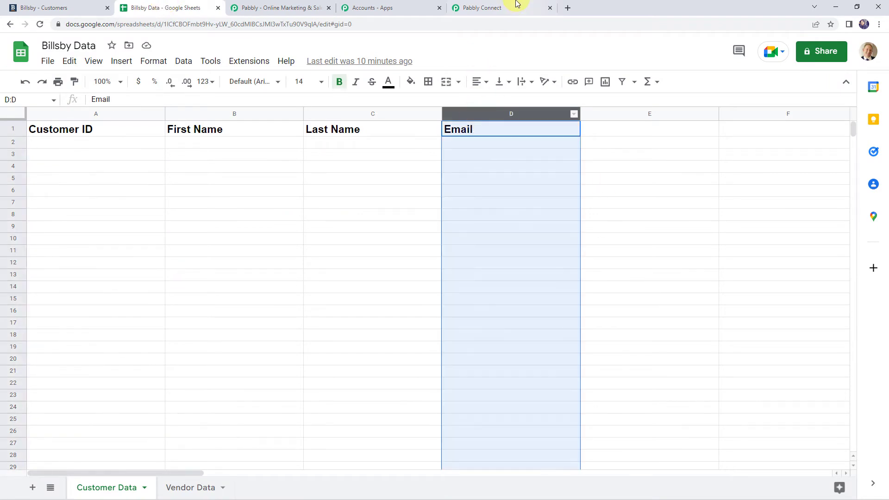
pyautogui.click(511, 6)
pyautogui.click(241, 355)
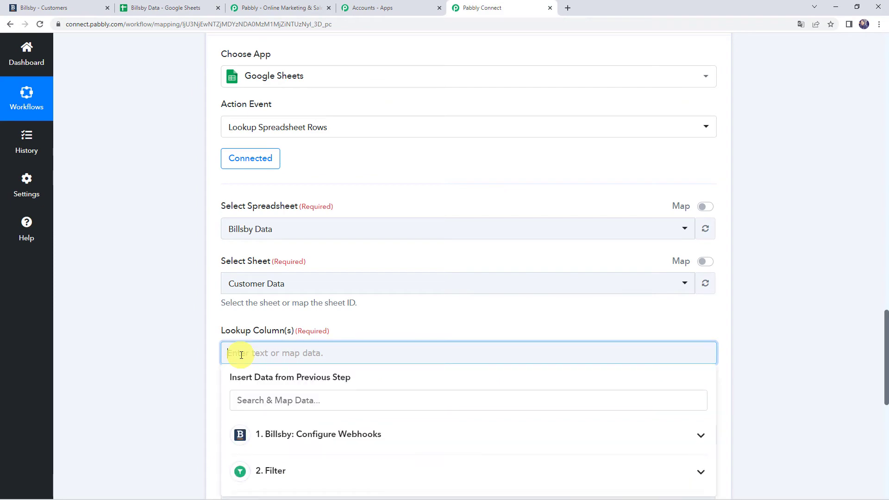
pyautogui.click(163, 351)
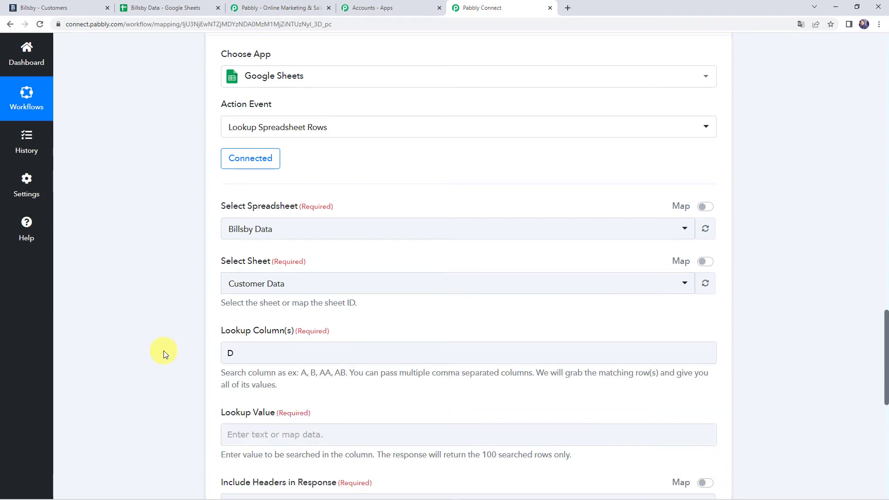
pyautogui.scroll(-4, 172, 345)
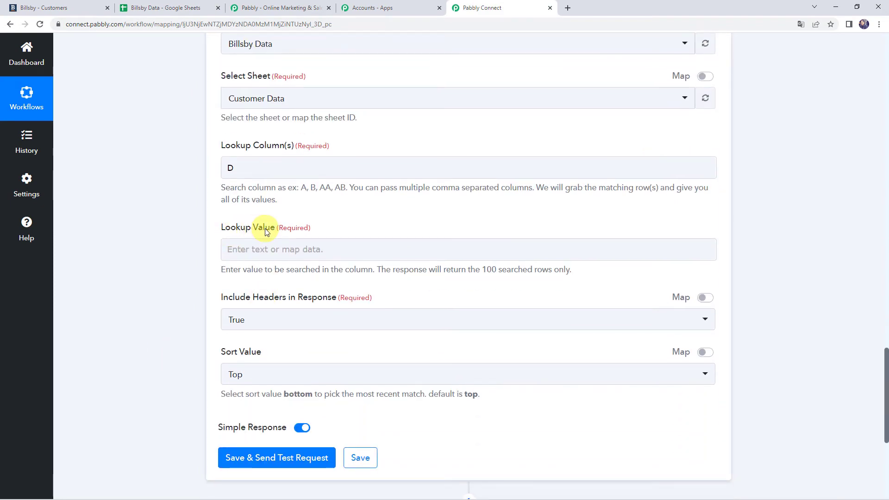
pyautogui.click(237, 245)
pyautogui.click(214, 258)
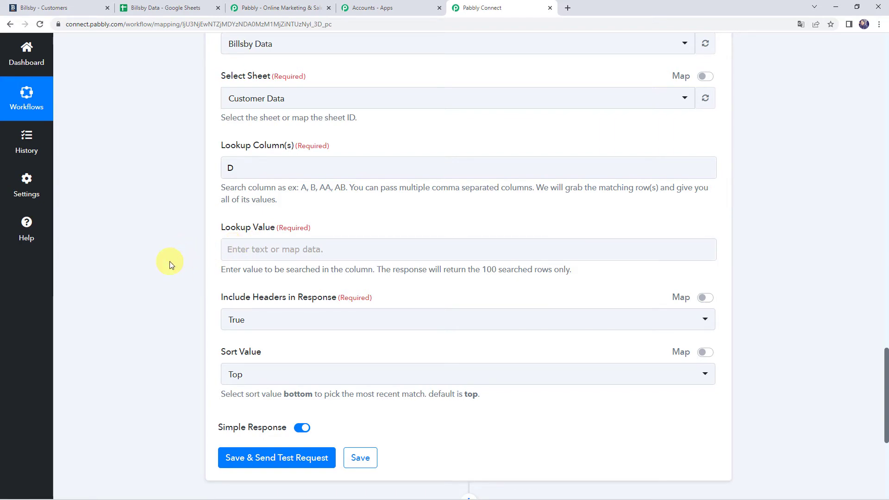
pyautogui.scroll(20, 169, 261)
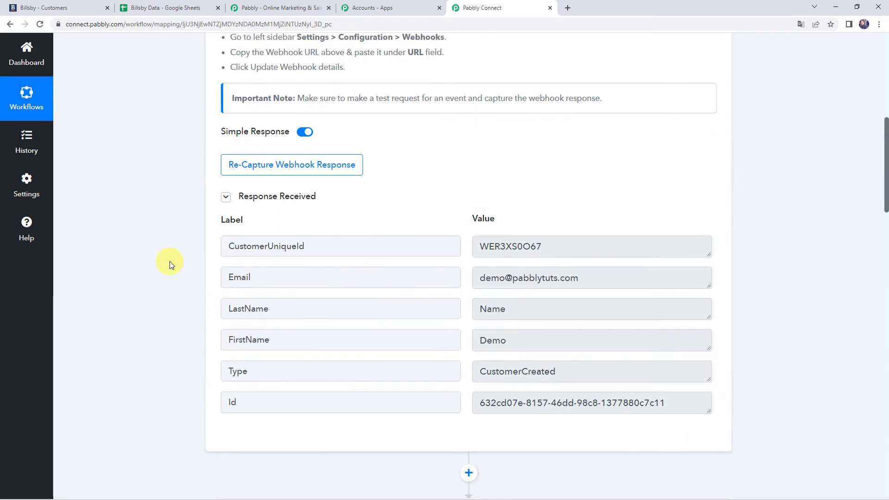
# Map the Billsby webhook's Email field as the lookup value.
pyautogui.moveTo(580, 278); pyautogui.dragTo(370, 276)
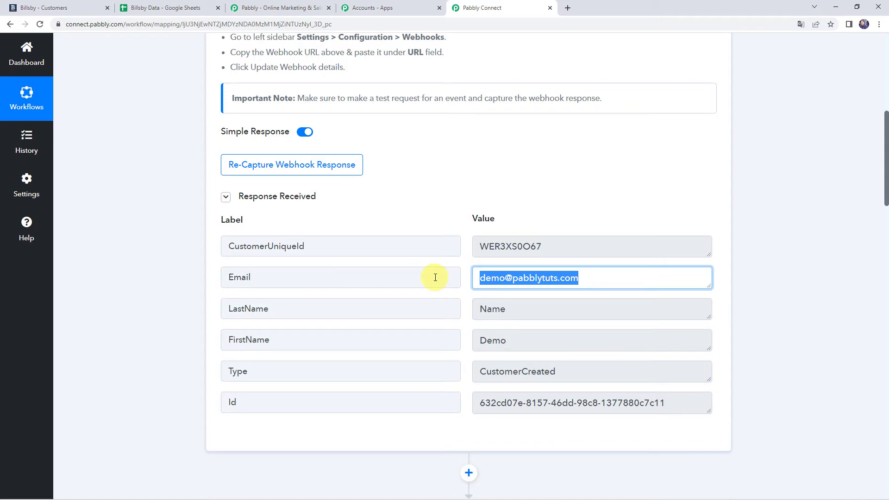
pyautogui.scroll(-15, 105, 295)
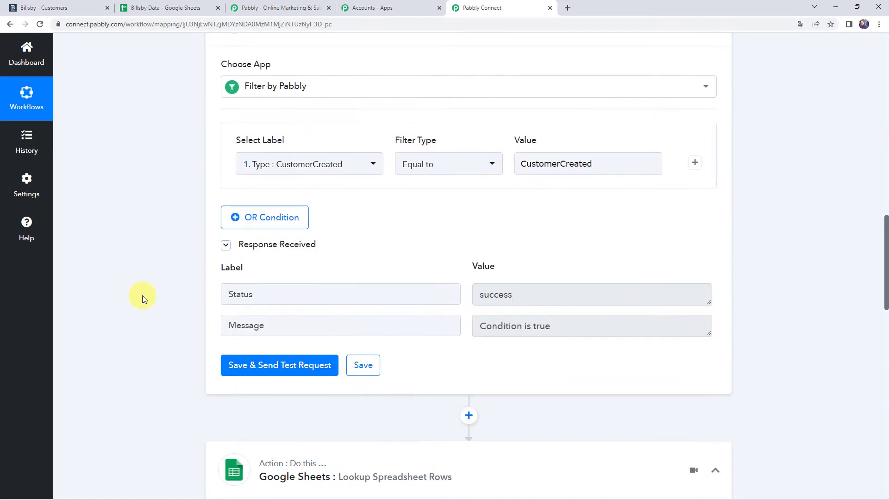
pyautogui.scroll(-6, 143, 298)
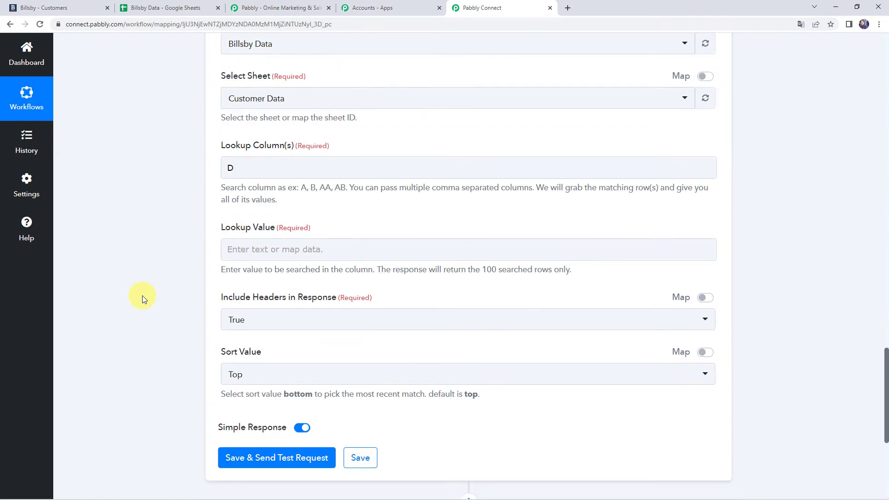
pyautogui.click(246, 249)
pyautogui.click(274, 334)
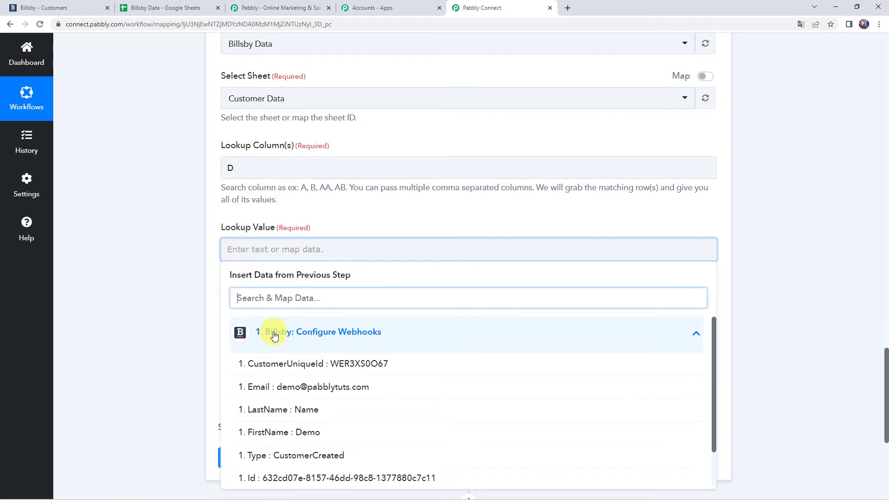
pyautogui.click(276, 394)
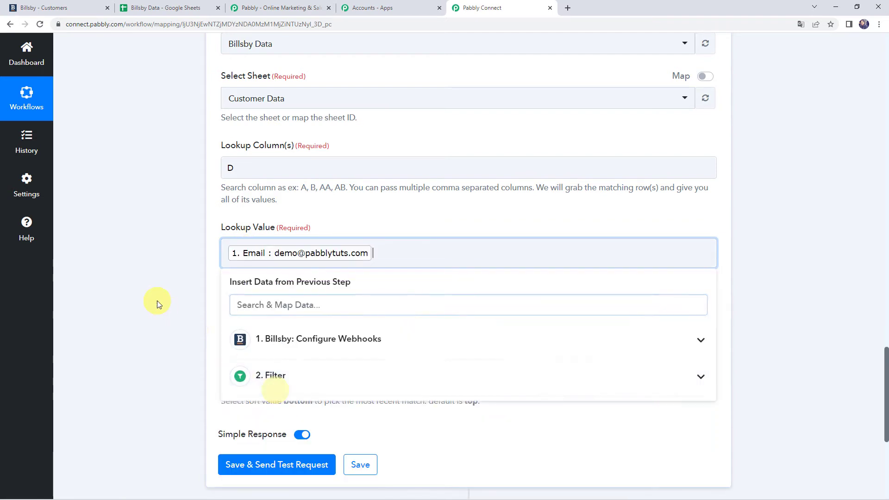
pyautogui.click(157, 301)
pyautogui.scroll(-2, 157, 301)
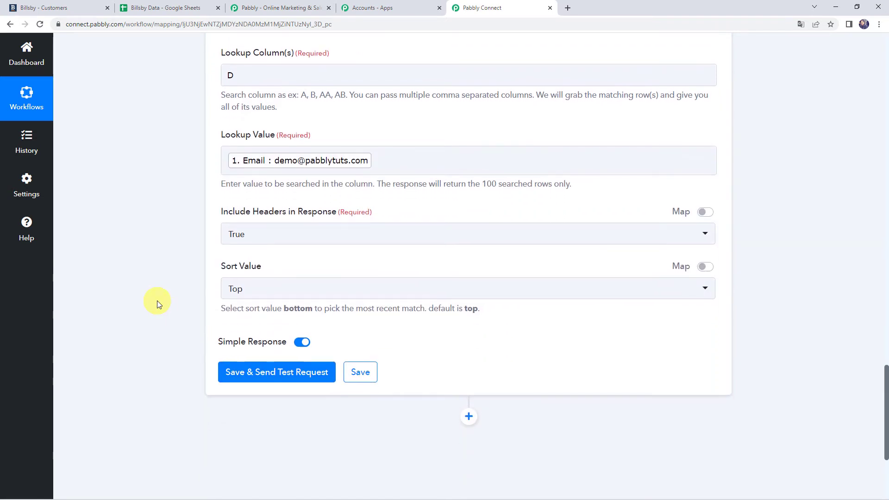
# Save and test the lookup step, which returns 'Data not found', then return to the sheet.
pyautogui.click(250, 373)
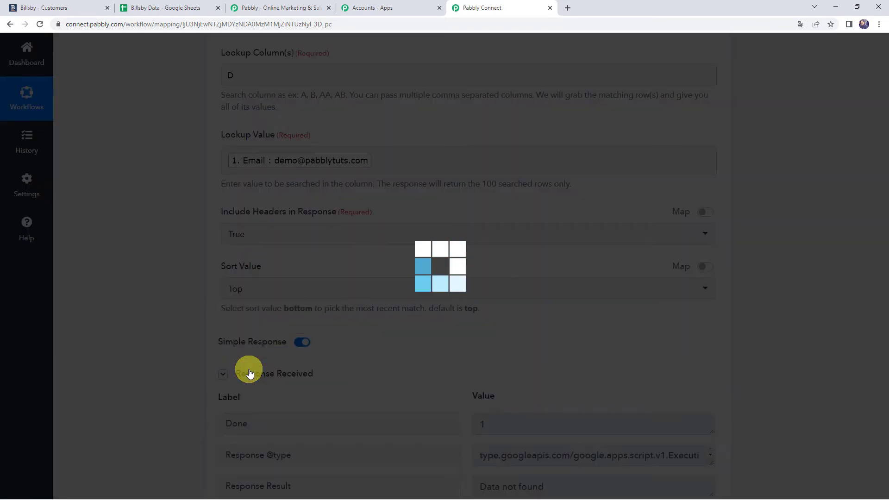
pyautogui.scroll(-3, 193, 364)
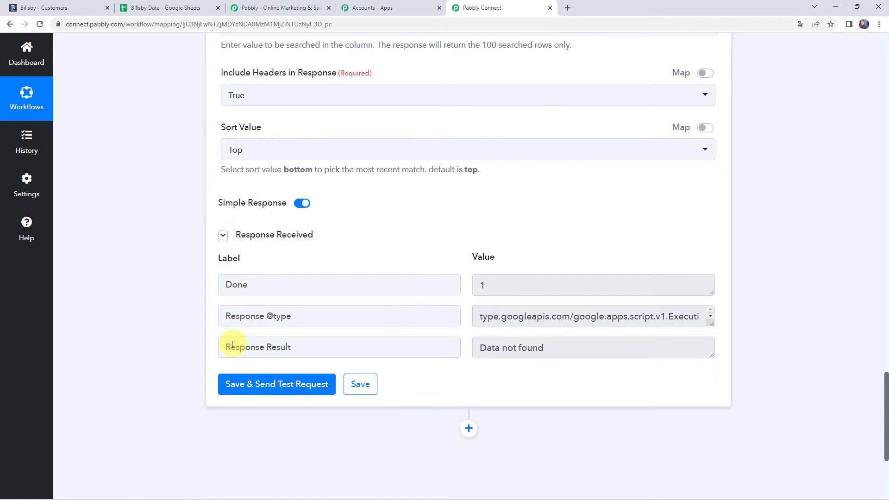
pyautogui.moveTo(230, 347); pyautogui.dragTo(358, 345)
pyautogui.click(549, 348)
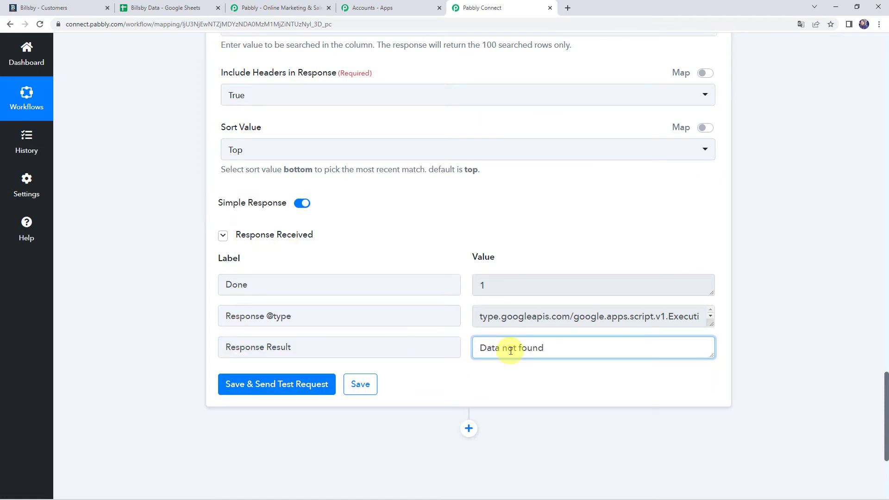
pyautogui.click(188, 8)
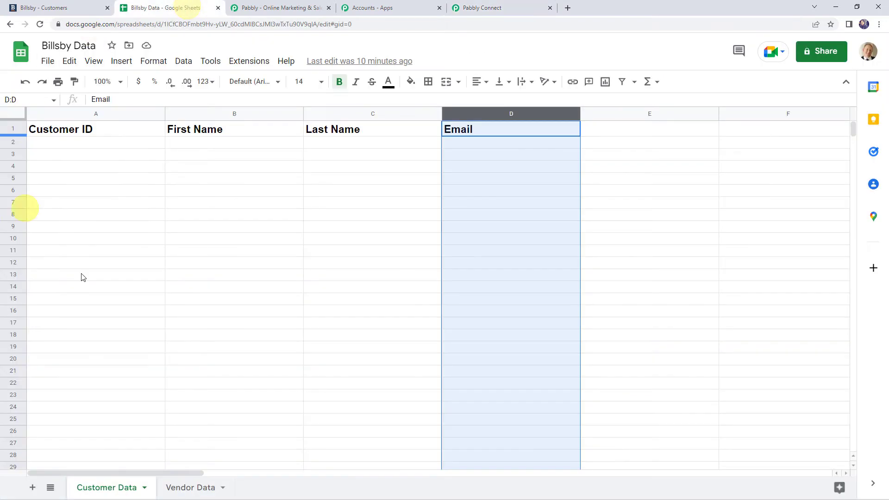
pyautogui.click(170, 216)
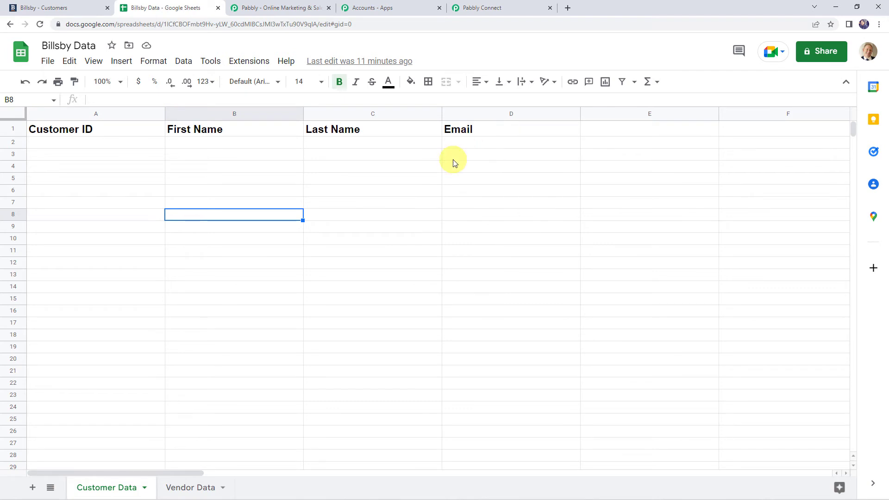
# Add a Filter by Pabbly action step after the Google Sheets lookup.
pyautogui.click(494, 8)
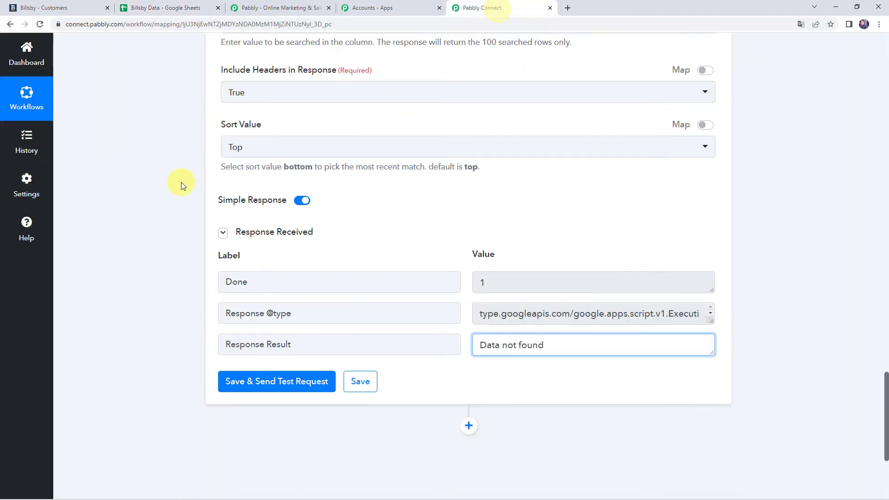
pyautogui.scroll(-4, 180, 185)
pyautogui.click(467, 231)
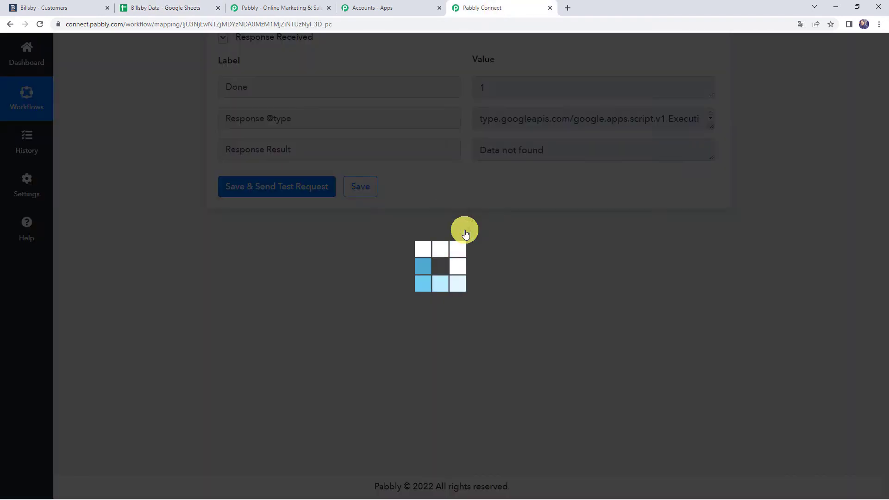
pyautogui.scroll(-3, 466, 235)
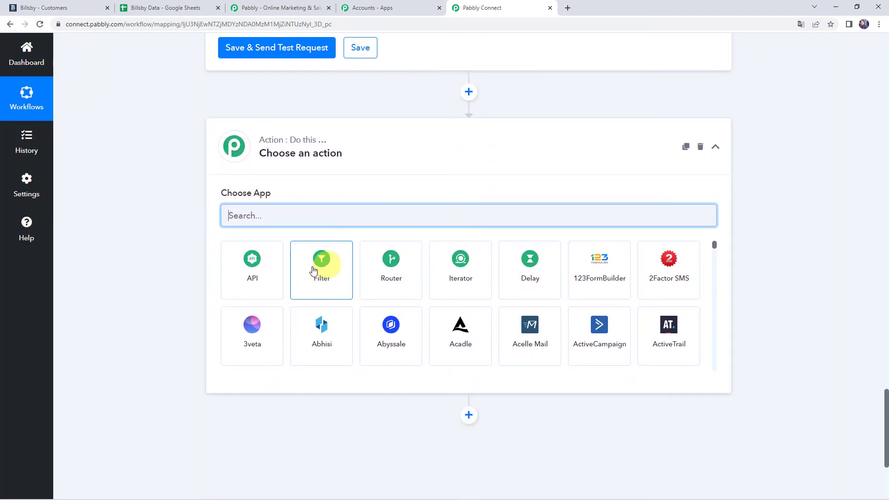
pyautogui.click(314, 271)
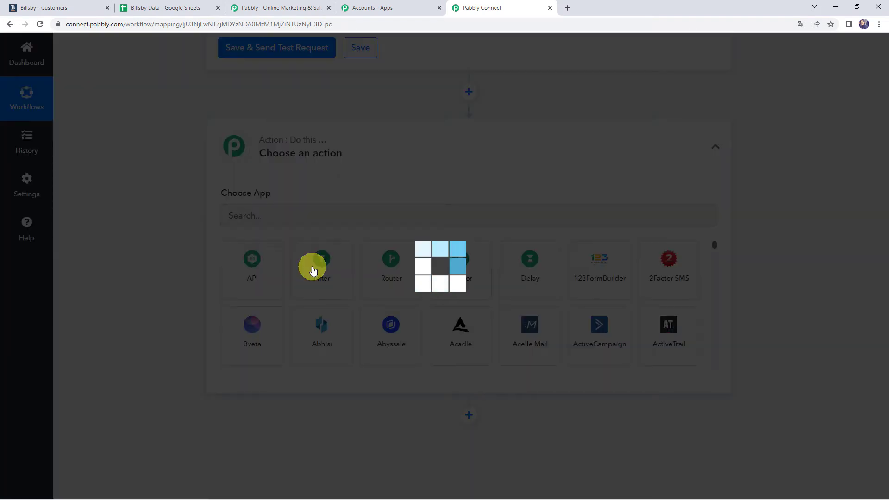
# Make the filter require the lookup's Response Result to exist, and add a second AND row.
pyautogui.scroll(-1, 307, 269)
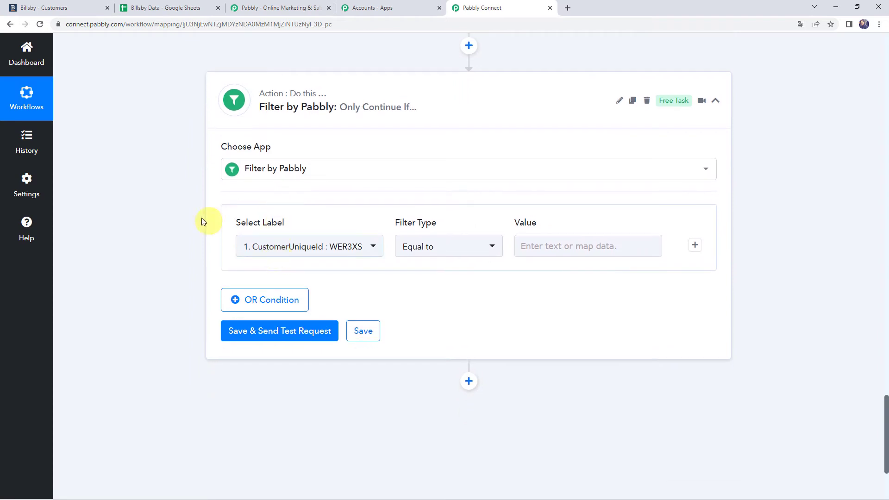
pyautogui.click(283, 250)
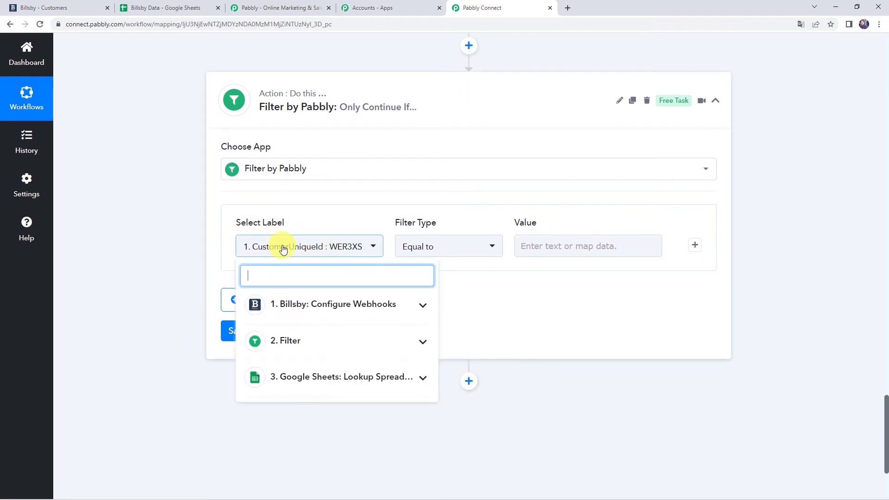
pyautogui.click(311, 377)
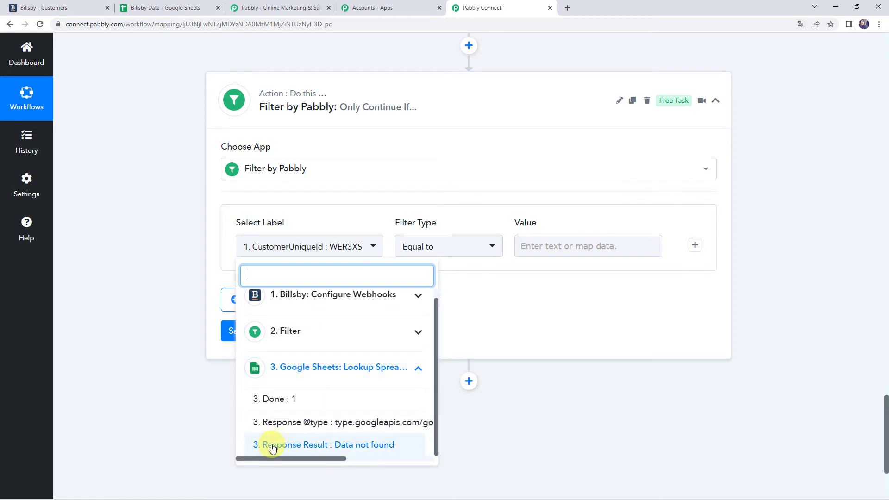
pyautogui.click(316, 445)
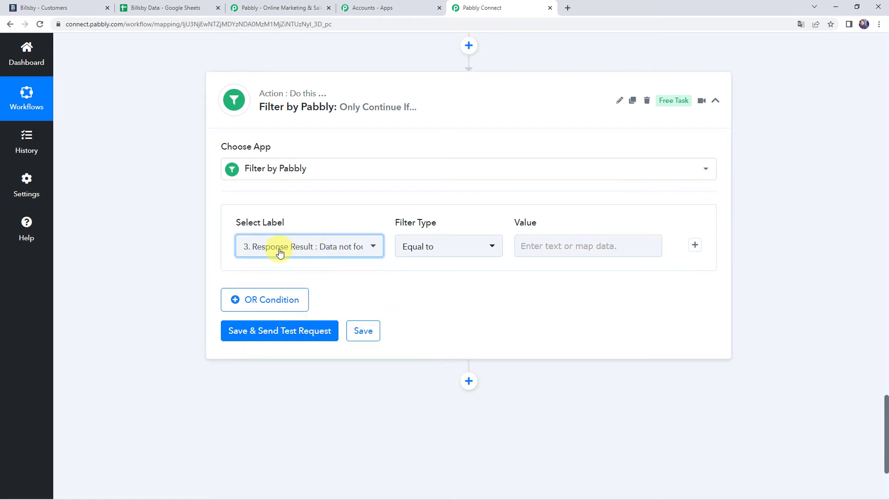
pyautogui.click(418, 246)
pyautogui.click(424, 384)
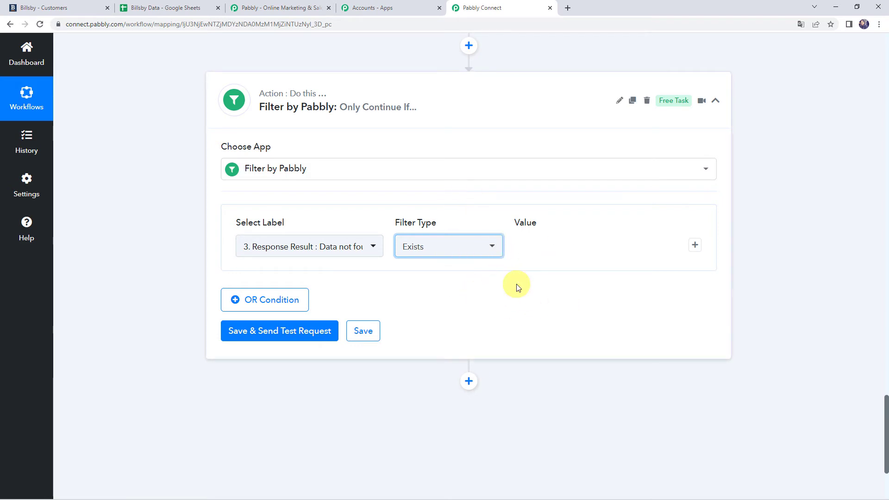
pyautogui.click(695, 246)
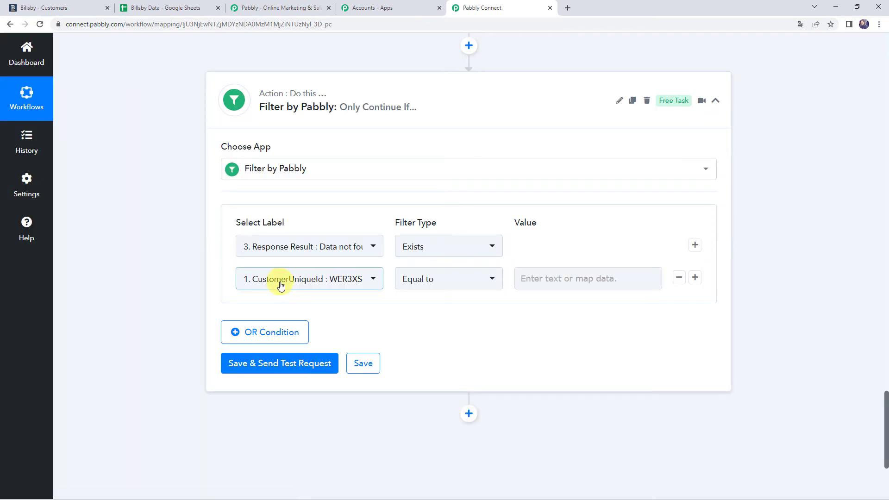
# Set the second condition to Response Result equal to 'Data not found'.
pyautogui.click(280, 285)
pyautogui.click(299, 244)
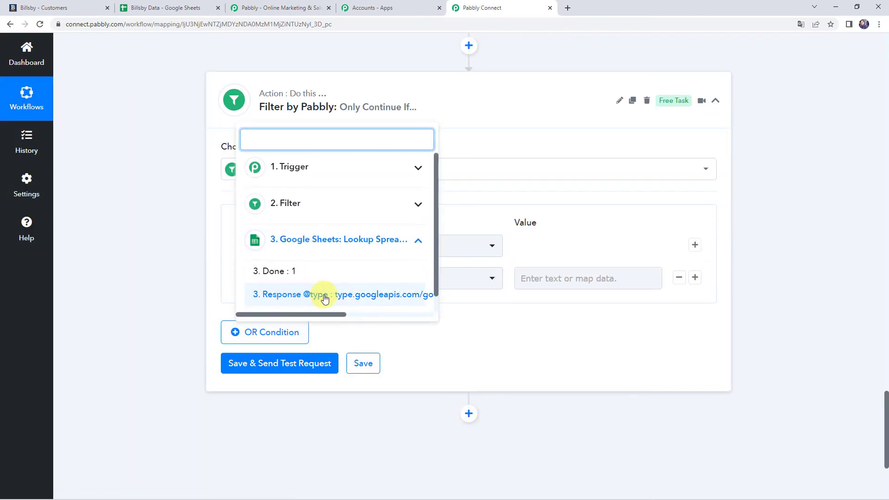
pyautogui.scroll(-1, 325, 299)
pyautogui.click(296, 297)
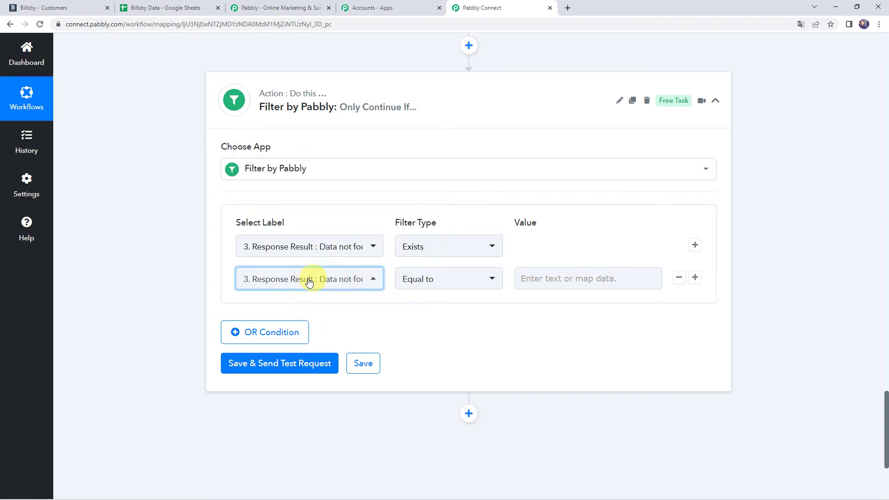
pyautogui.scroll(8, 125, 278)
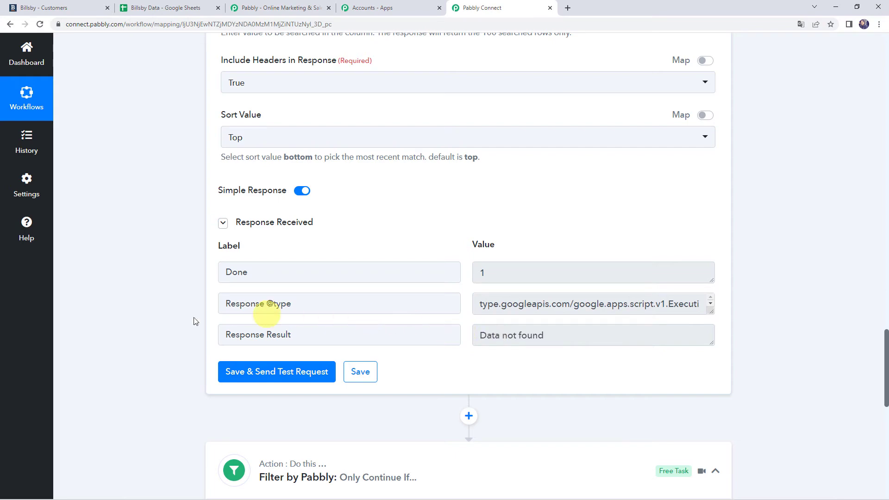
pyautogui.scroll(-4, 182, 318)
pyautogui.scroll(-4, 182, 318)
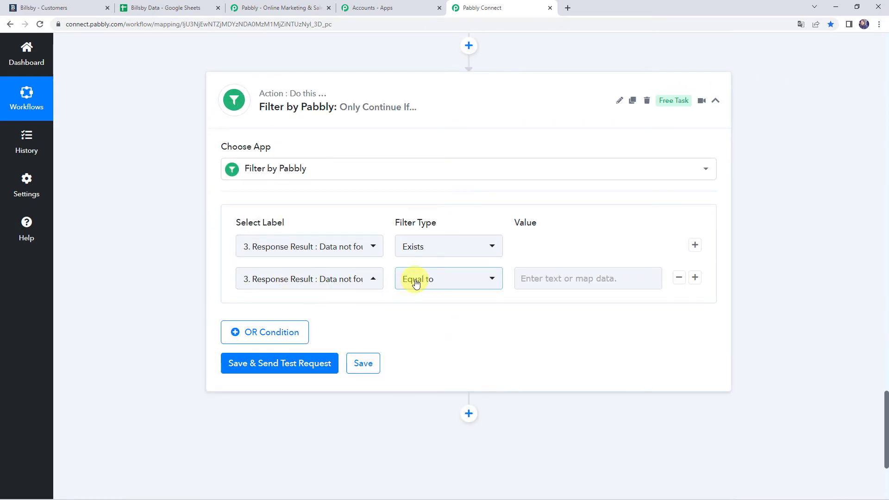
pyautogui.click(552, 278)
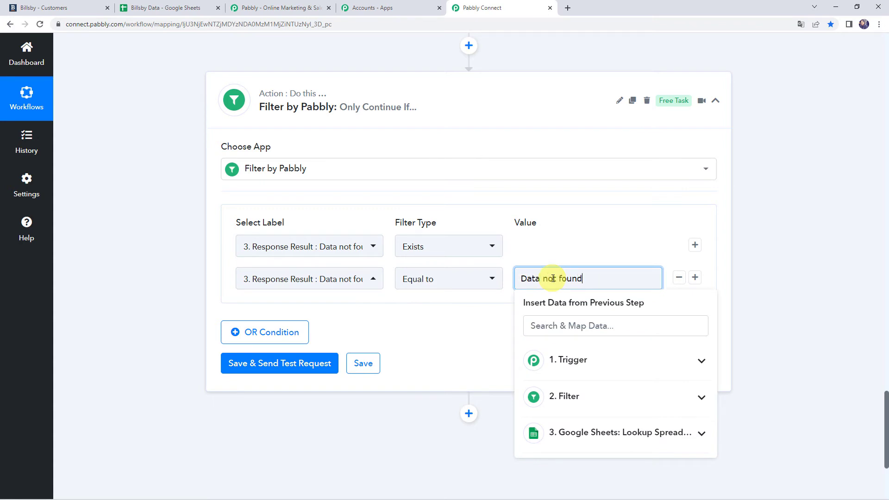
pyautogui.click(475, 304)
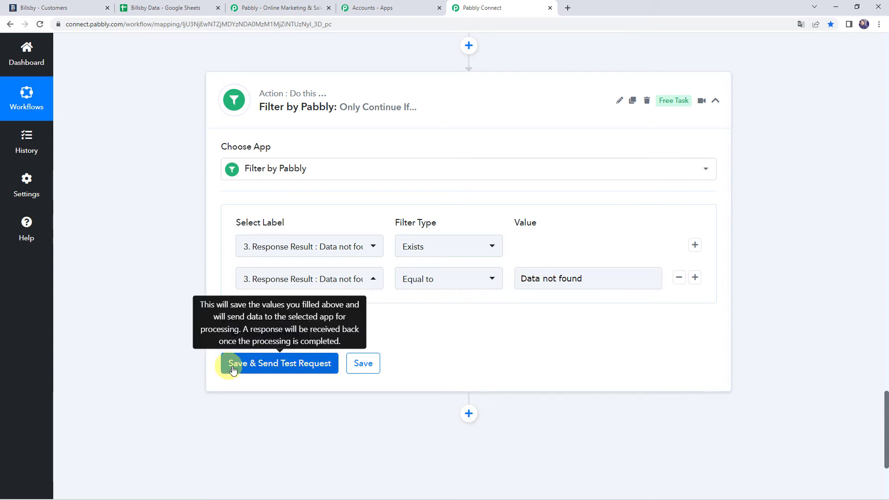
# Save and test the filter, which reports Condition is true.
pyautogui.click(289, 369)
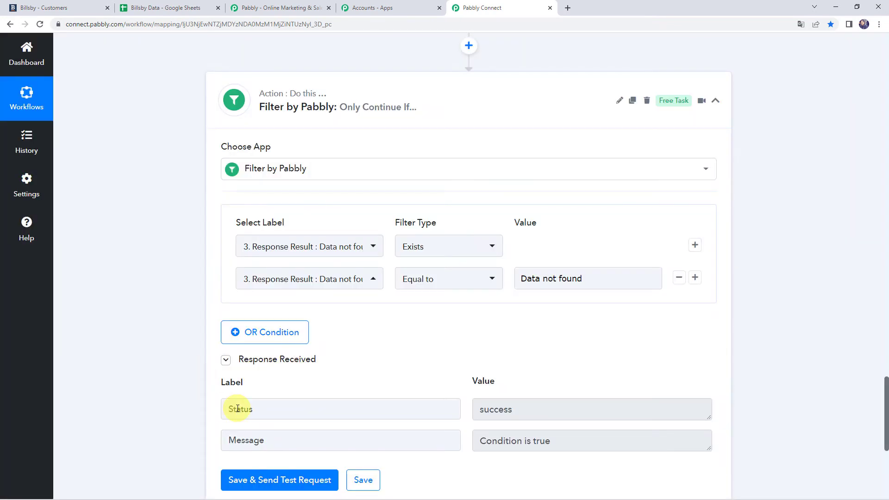
pyautogui.click(454, 414)
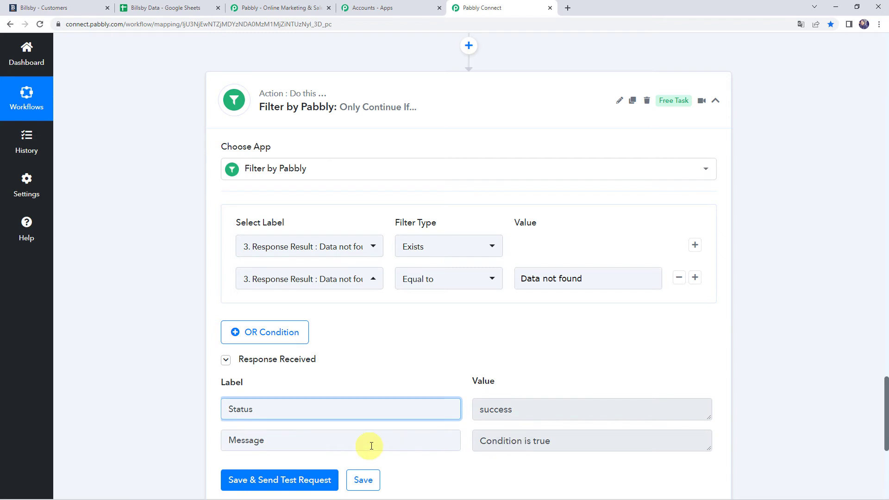
pyautogui.scroll(-6, 196, 429)
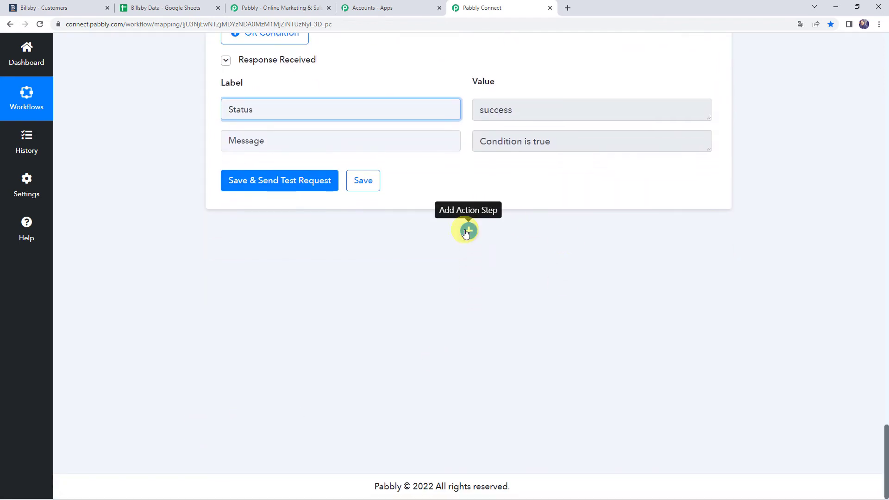
# Add a Google Sheets Add New Row step after the filter using the existing connection.
pyautogui.click(468, 231)
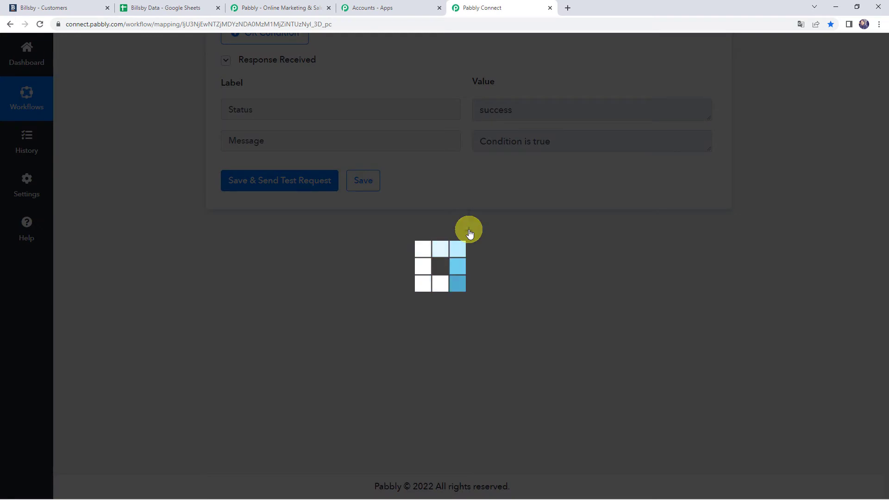
pyautogui.write('G')
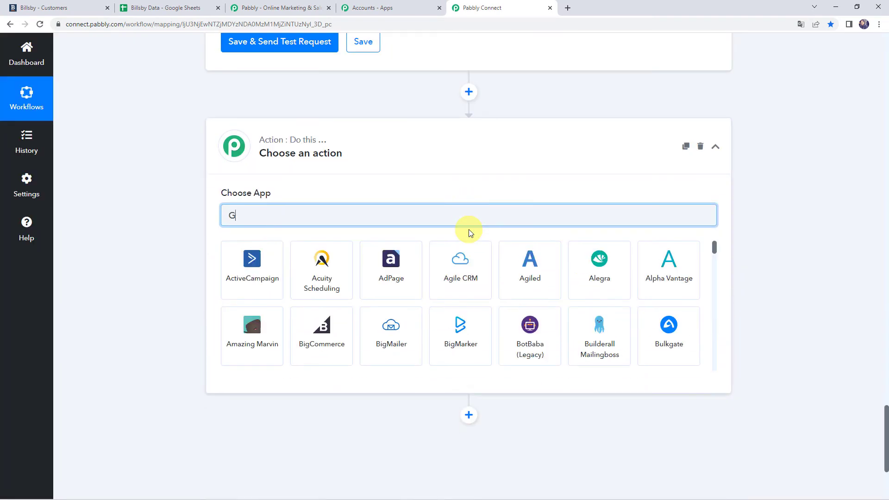
pyautogui.write('oogle ')
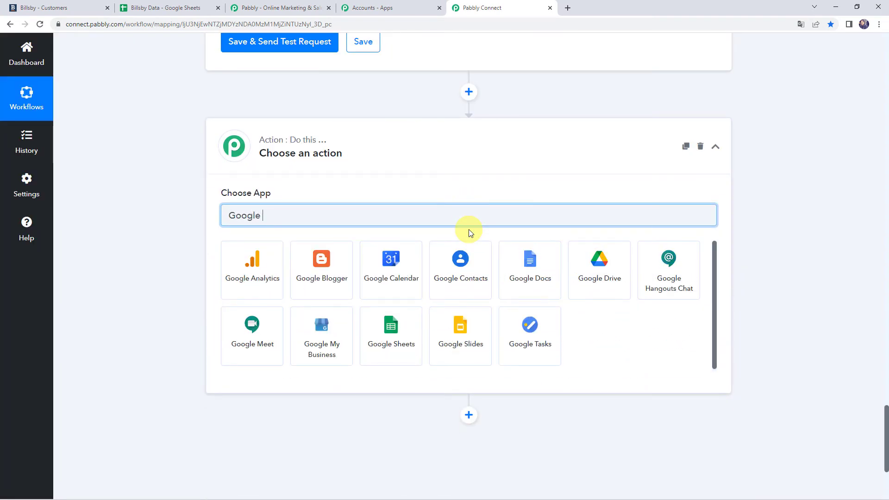
pyautogui.write('S')
pyautogui.click(260, 268)
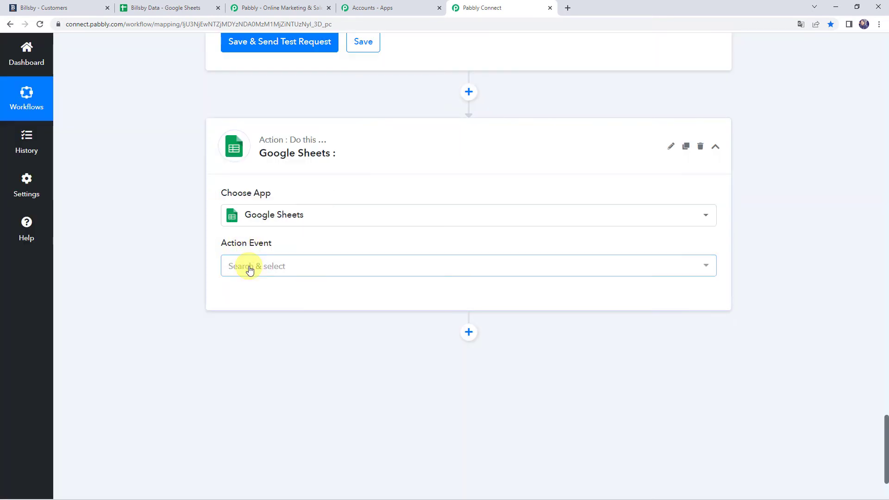
pyautogui.click(249, 268)
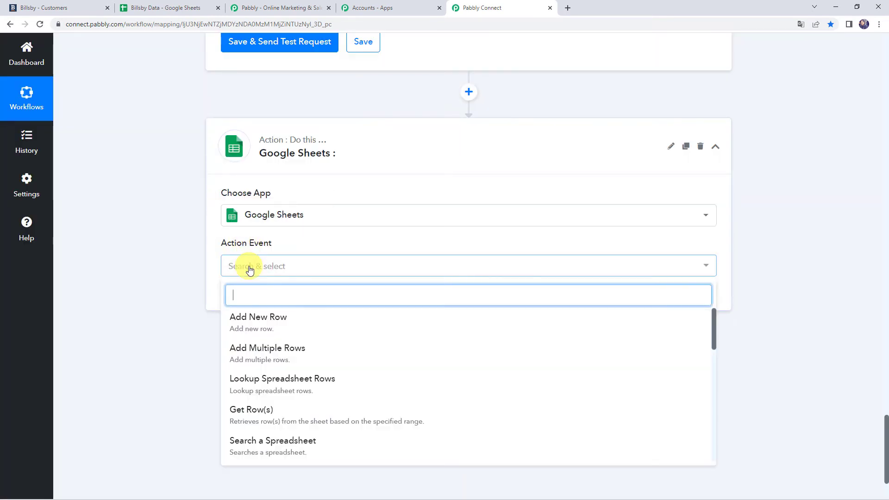
pyautogui.click(272, 323)
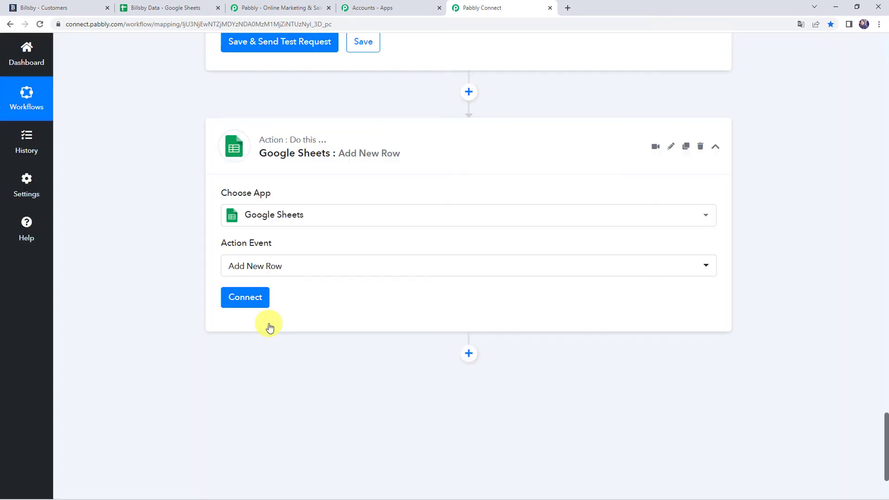
pyautogui.click(249, 301)
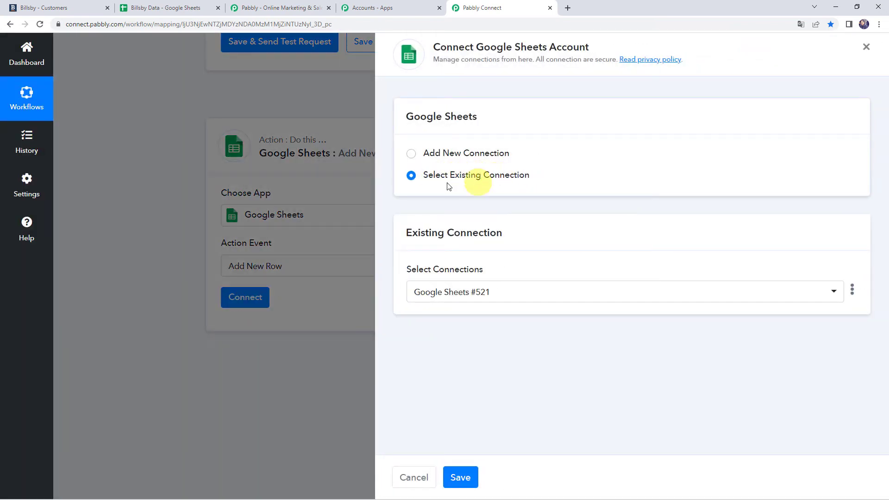
pyautogui.click(461, 477)
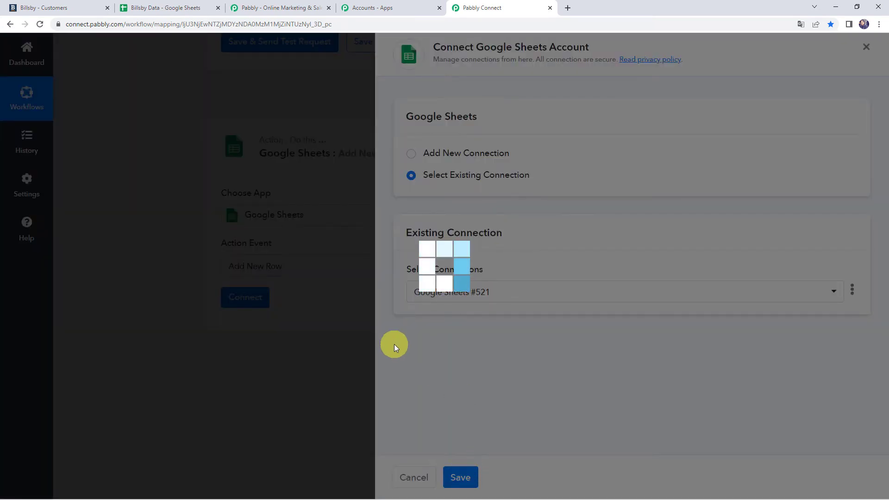
pyautogui.scroll(-2, 330, 354)
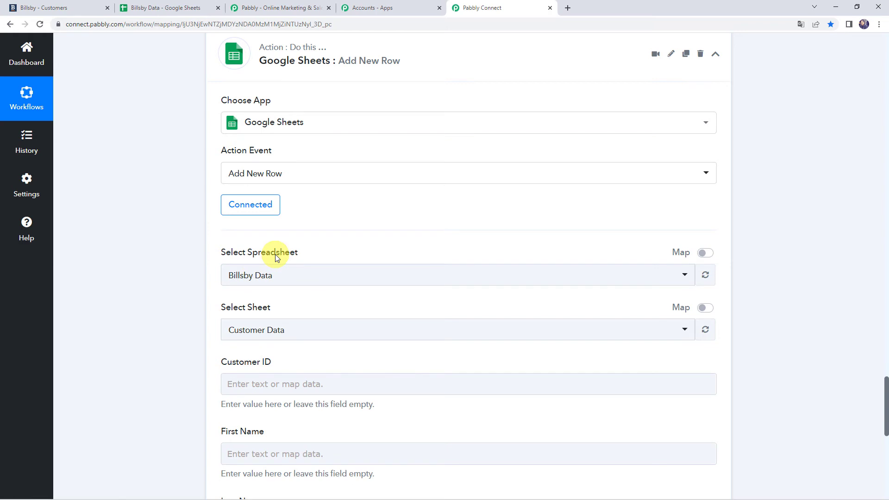
pyautogui.scroll(-2, 205, 260)
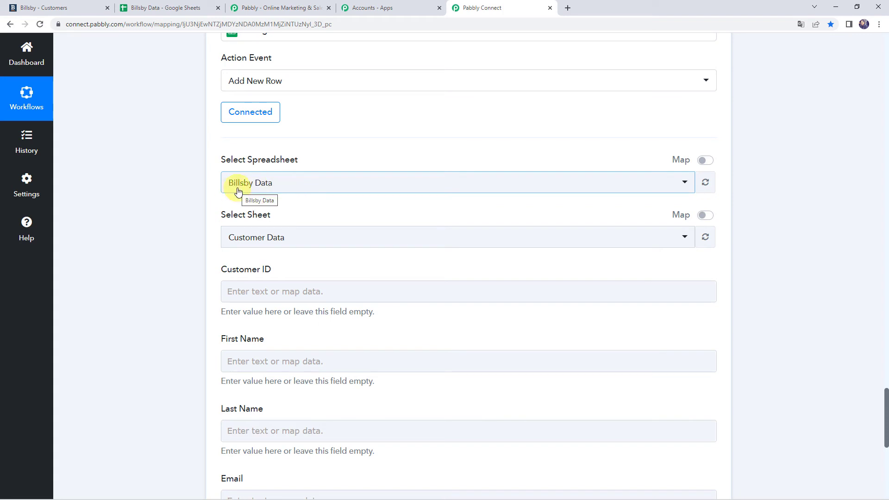
pyautogui.click(276, 238)
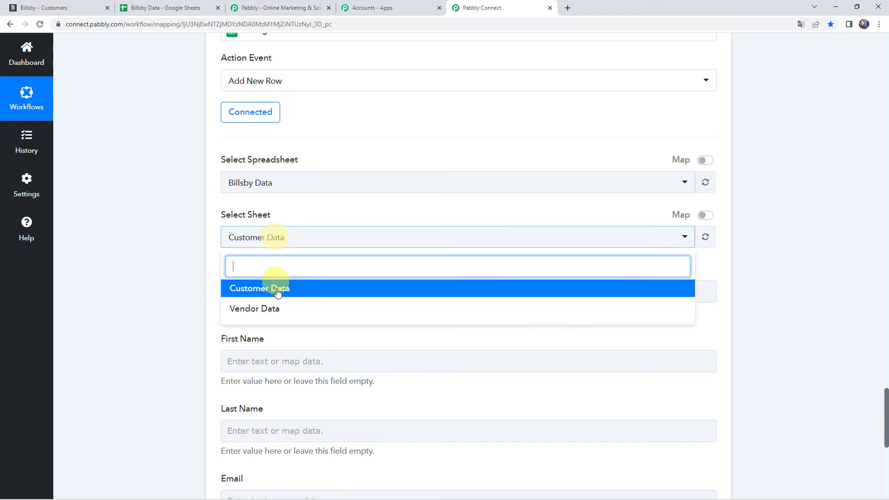
pyautogui.click(266, 290)
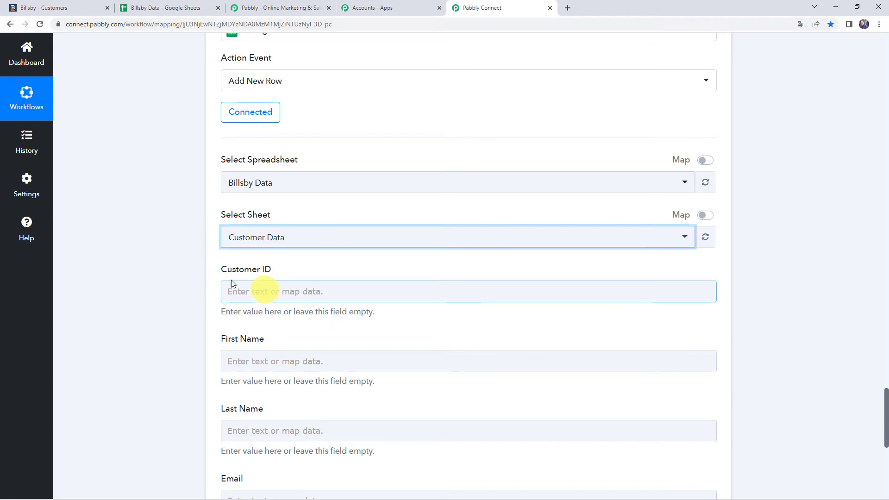
pyautogui.scroll(-2, 171, 274)
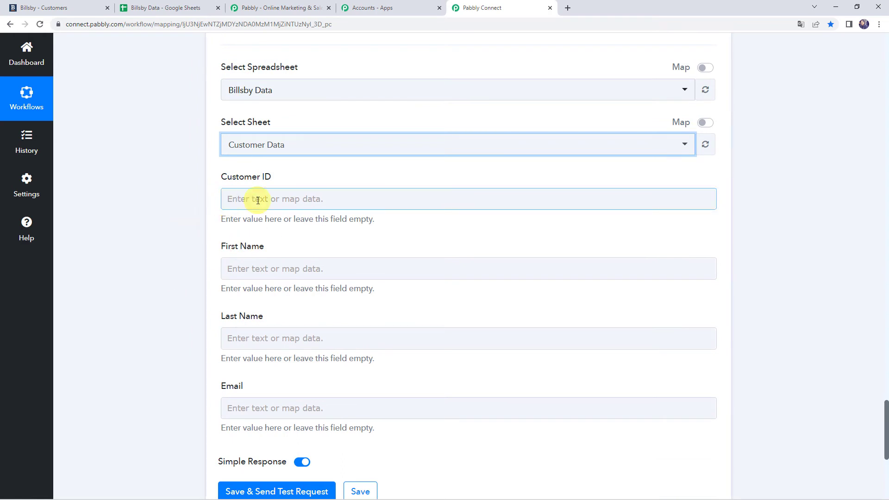
pyautogui.click(258, 200)
pyautogui.click(204, 279)
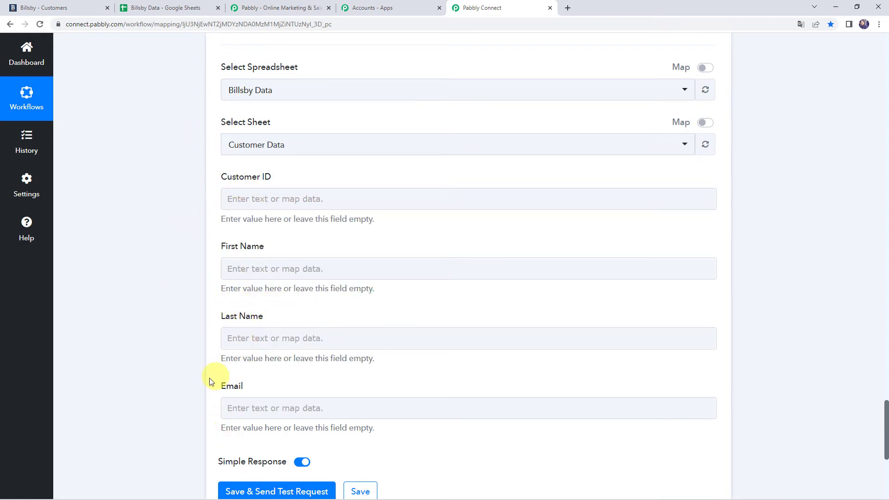
pyautogui.scroll(20, 179, 304)
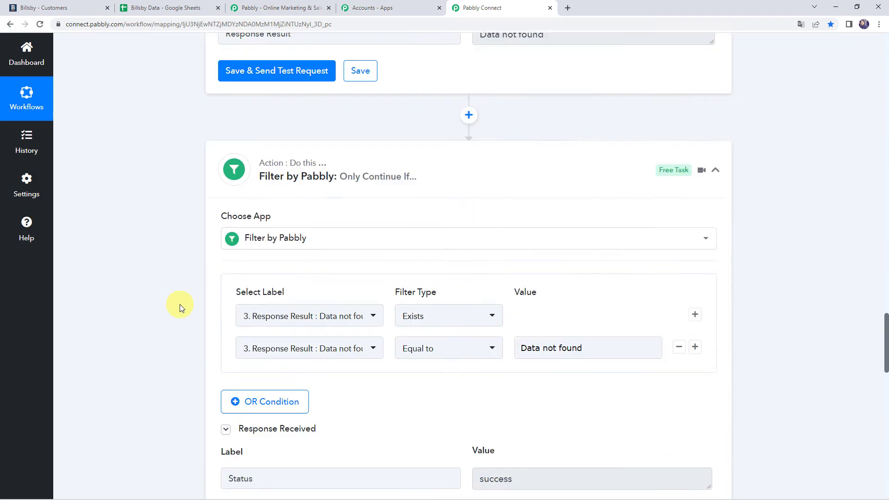
pyautogui.scroll(20, 180, 305)
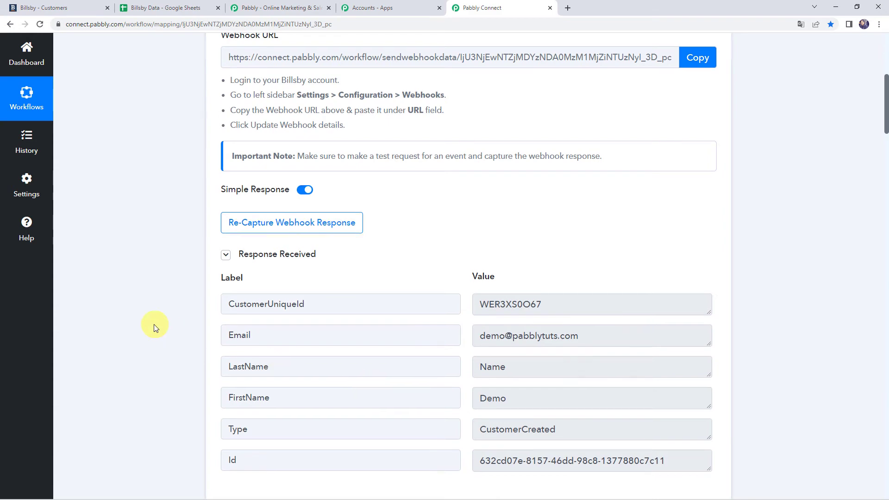
pyautogui.scroll(-20, 154, 325)
pyautogui.scroll(-10, 154, 324)
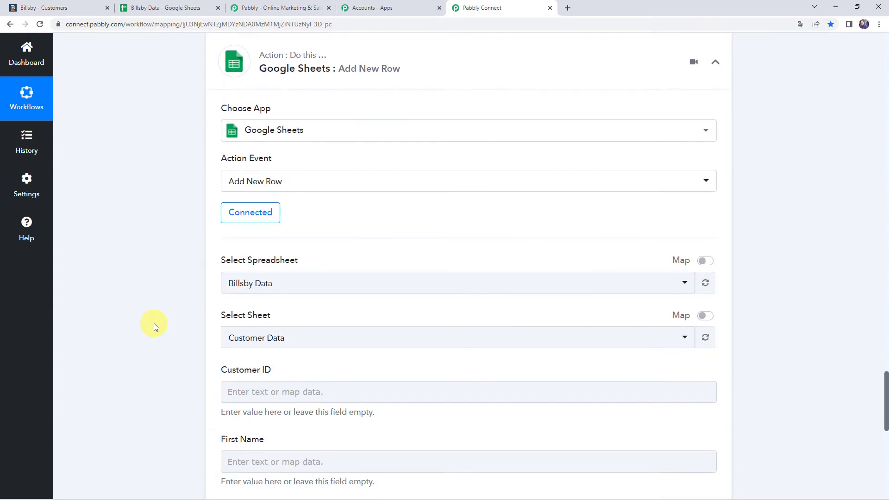
# Map Billsby's CustomerUniqueId to Customer ID and FirstName to First Name.
pyautogui.click(241, 145)
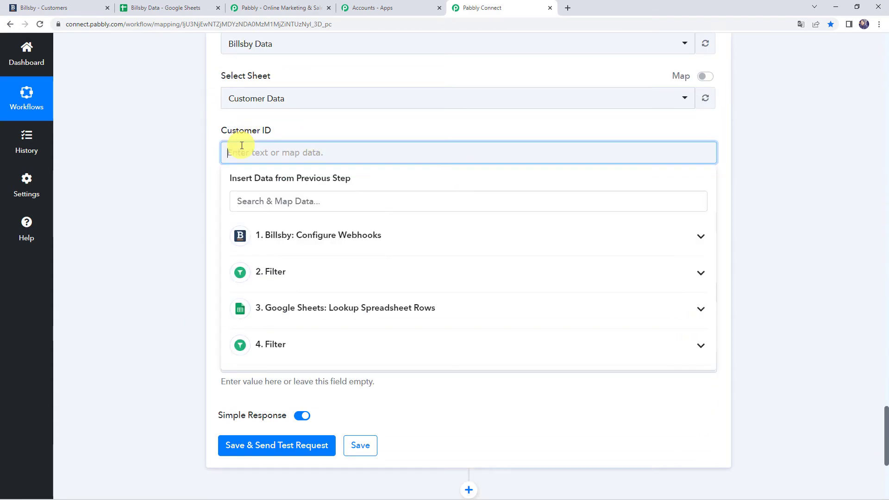
pyautogui.click(293, 239)
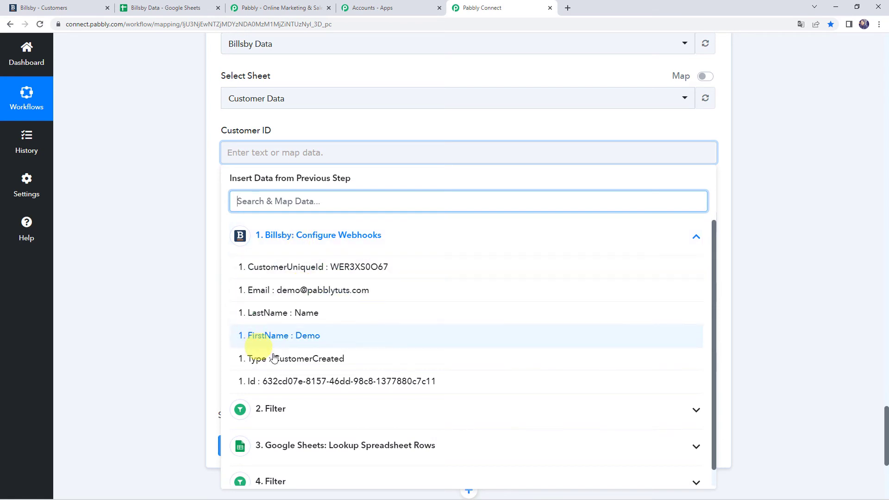
pyautogui.click(326, 269)
pyautogui.click(143, 213)
pyautogui.scroll(-1, 144, 213)
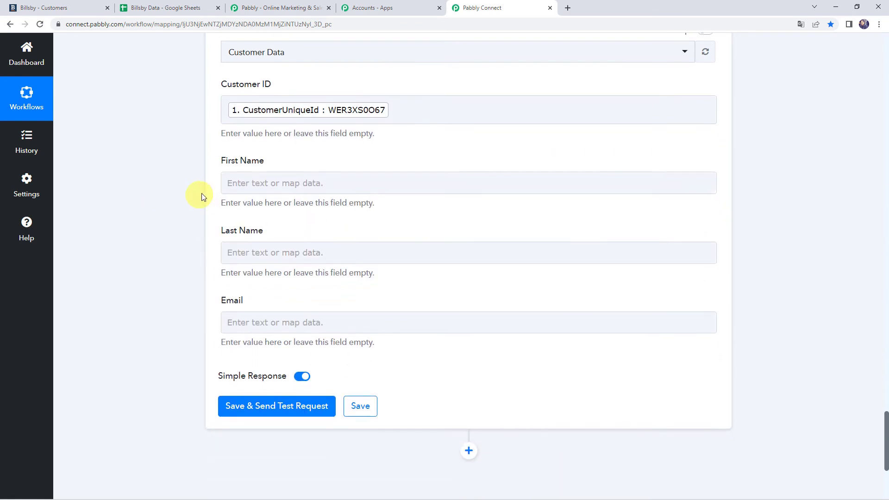
pyautogui.click(257, 188)
pyautogui.click(258, 264)
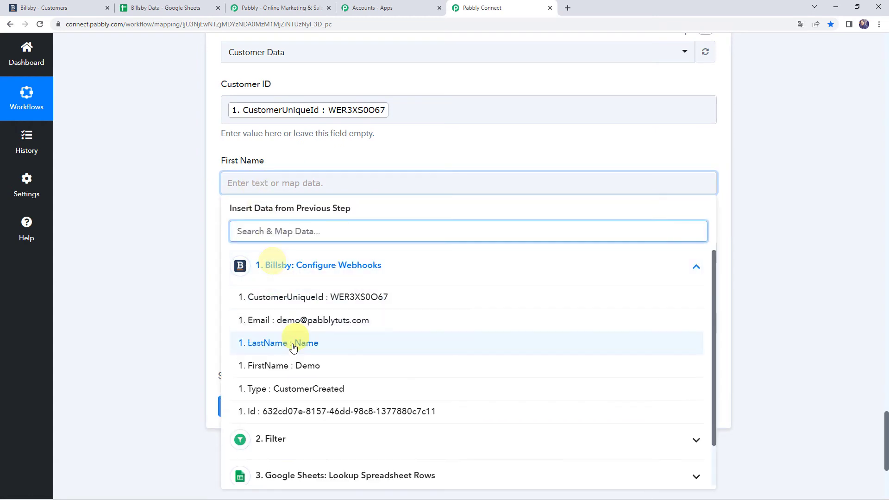
pyautogui.click(288, 368)
# Map Billsby's LastName to Last Name and Email to the Email field.
pyautogui.click(268, 259)
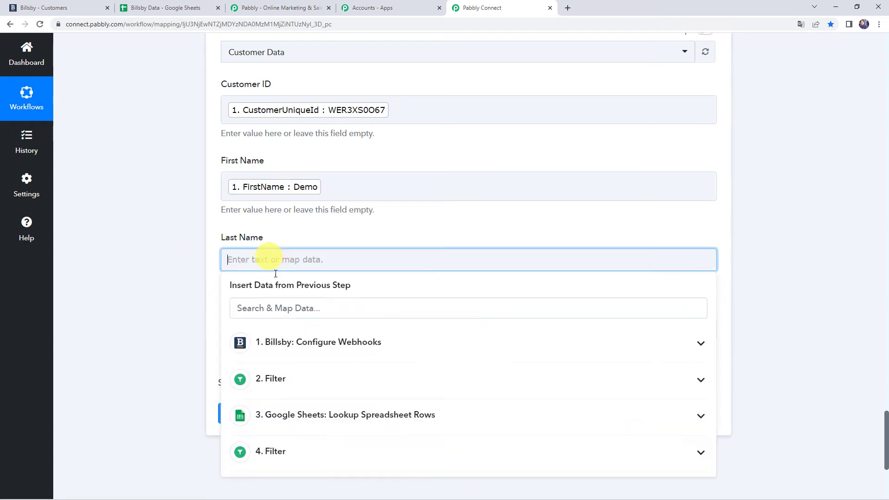
pyautogui.click(293, 340)
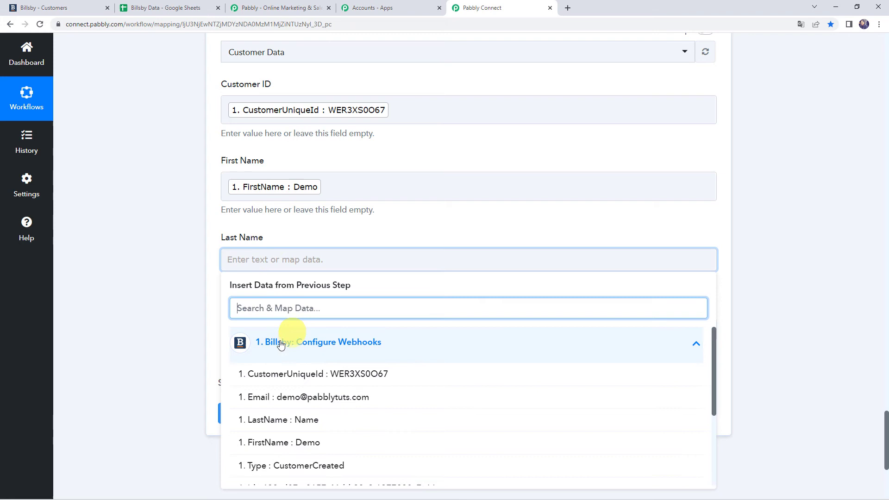
pyautogui.click(278, 420)
pyautogui.click(154, 301)
pyautogui.scroll(-2, 153, 301)
pyautogui.click(255, 244)
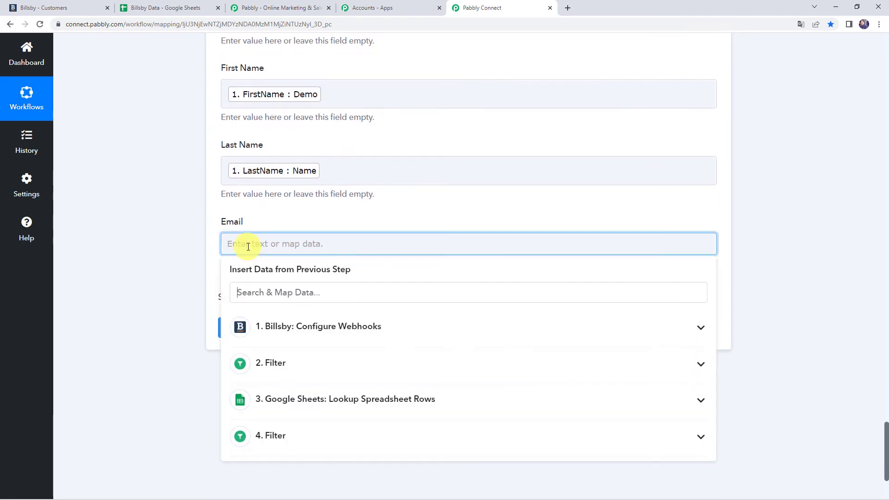
pyautogui.click(321, 333)
pyautogui.click(308, 381)
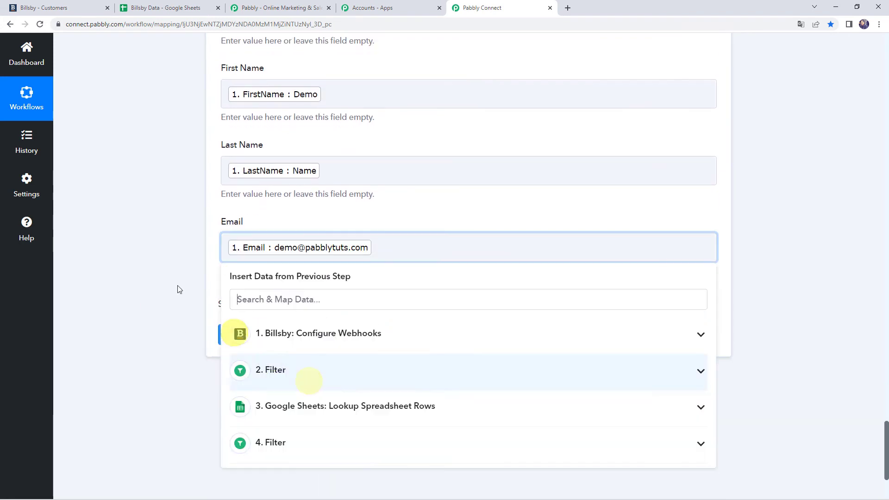
pyautogui.click(169, 277)
pyautogui.scroll(5, 168, 277)
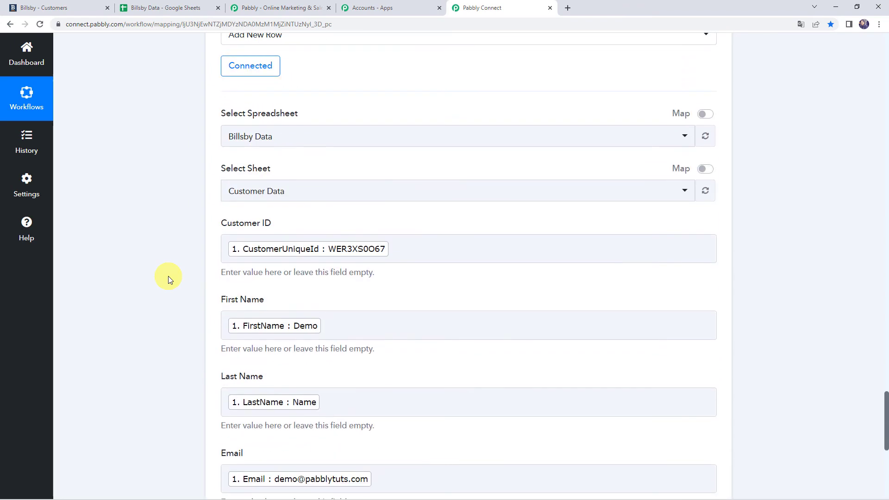
pyautogui.scroll(-5, 168, 277)
# Save and test the Add New Row step; the response shows 1 row written to 'Customer Data'!A2:D2.
pyautogui.click(272, 340)
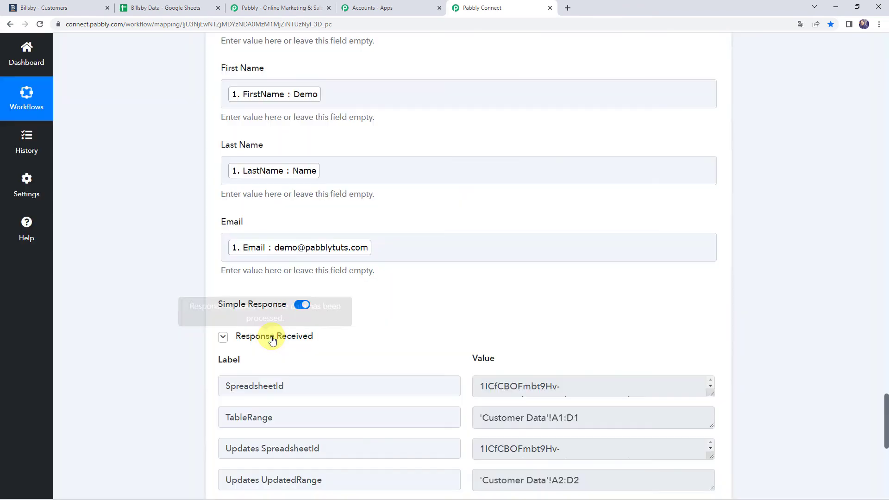
pyautogui.scroll(-2, 206, 351)
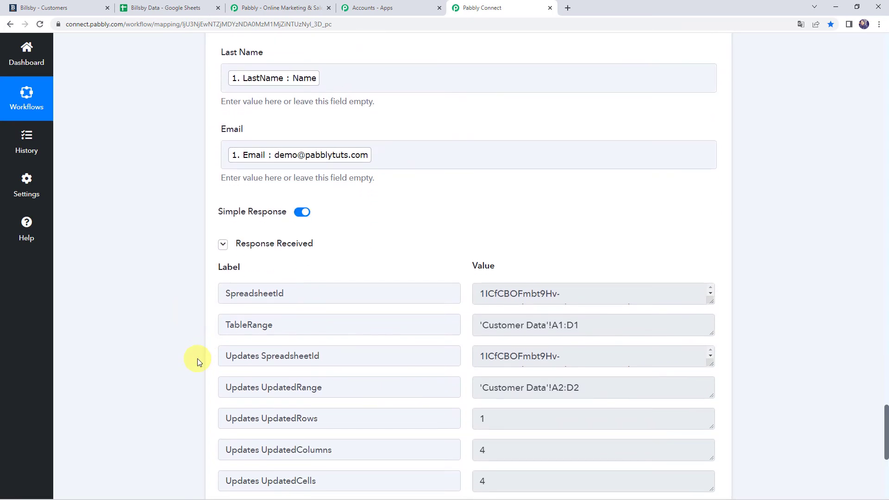
pyautogui.scroll(-2, 199, 357)
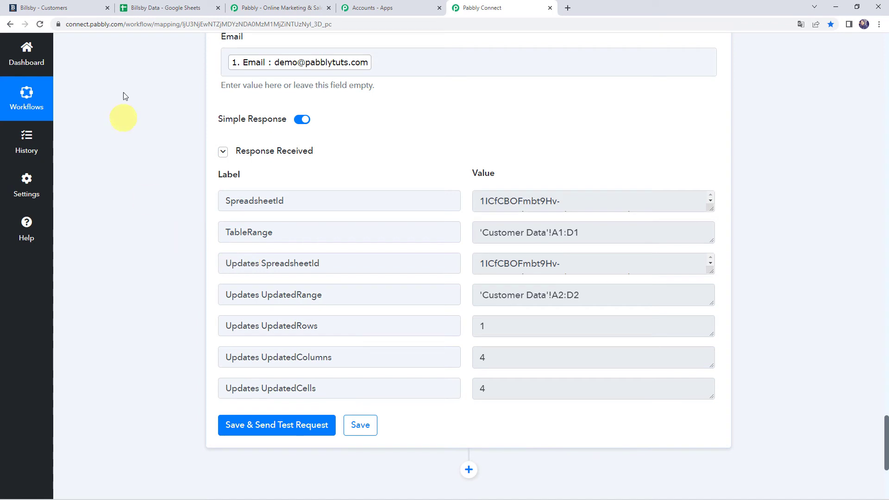
# In the Billsby Data sheet, check cells A2–C2 for the test customer's ID, first and last name.
pyautogui.click(169, 6)
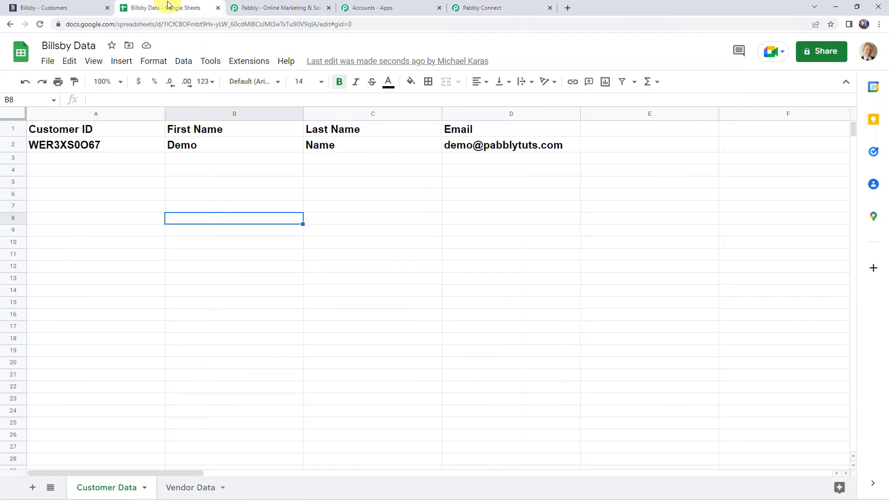
pyautogui.click(46, 148)
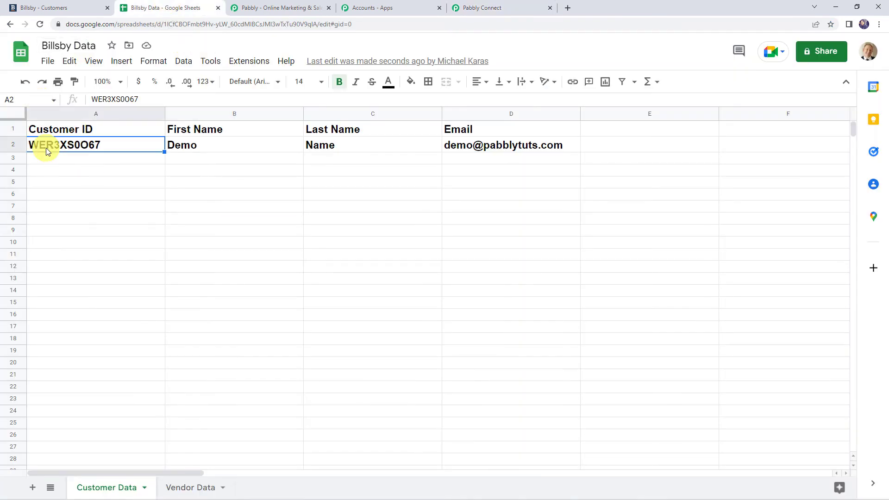
pyautogui.click(193, 148)
pyautogui.click(338, 149)
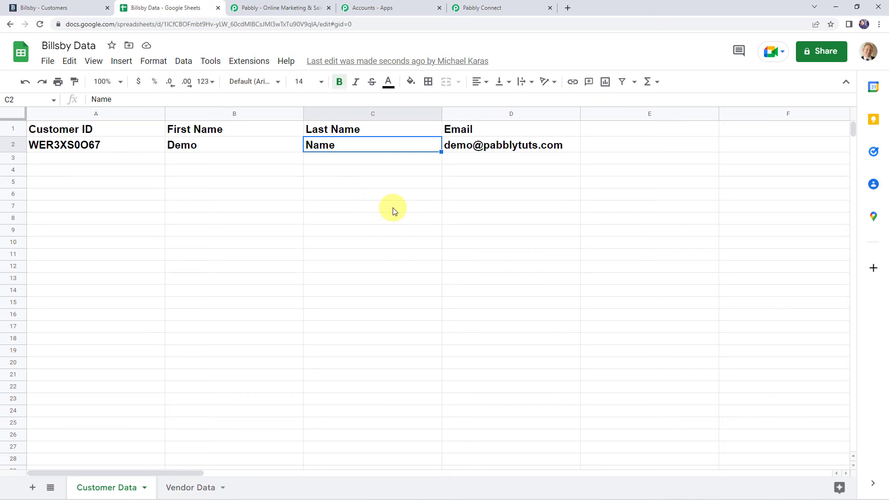
# Save the Pabbly workflow, dismiss the confirmation, and go to Billsby's Customers list.
pyautogui.click(525, 7)
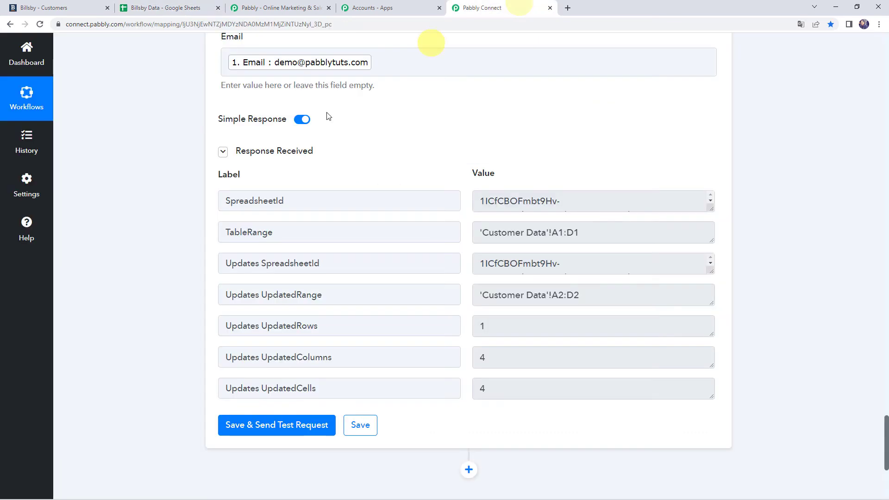
pyautogui.click(376, 425)
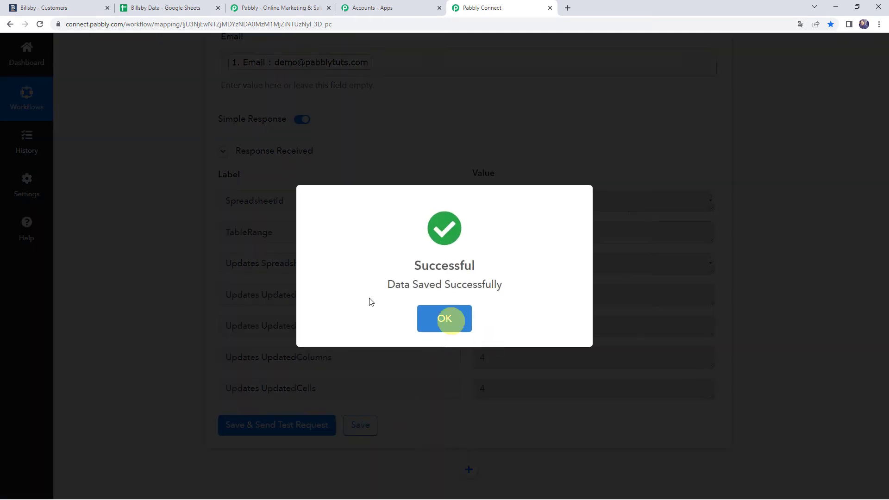
pyautogui.click(446, 319)
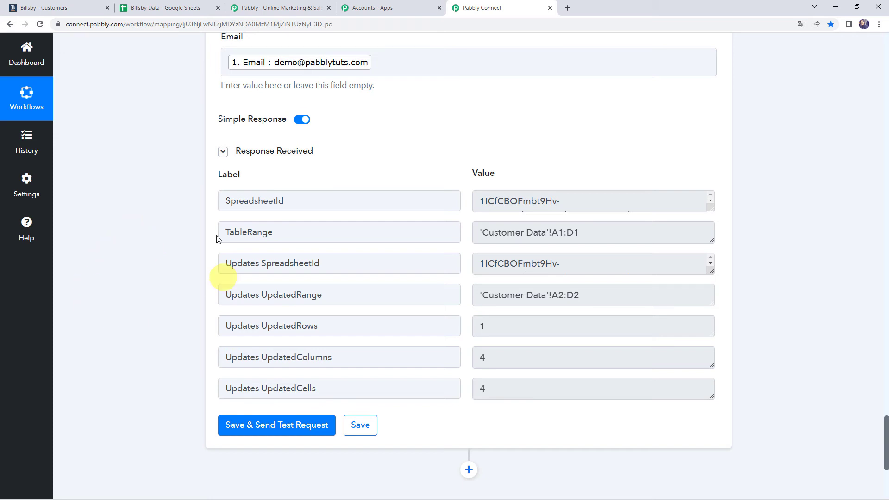
pyautogui.click(65, 8)
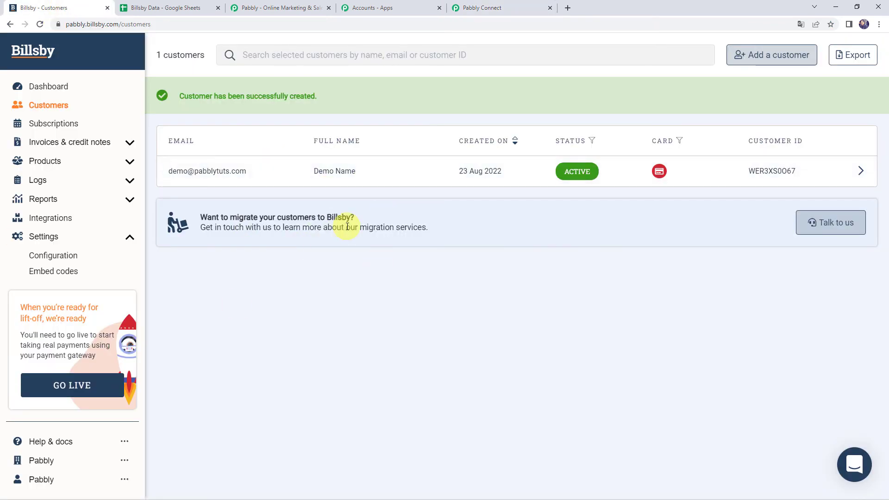
# Start a new Billsby customer with the same name and e-mail as the existing one.
pyautogui.click(774, 57)
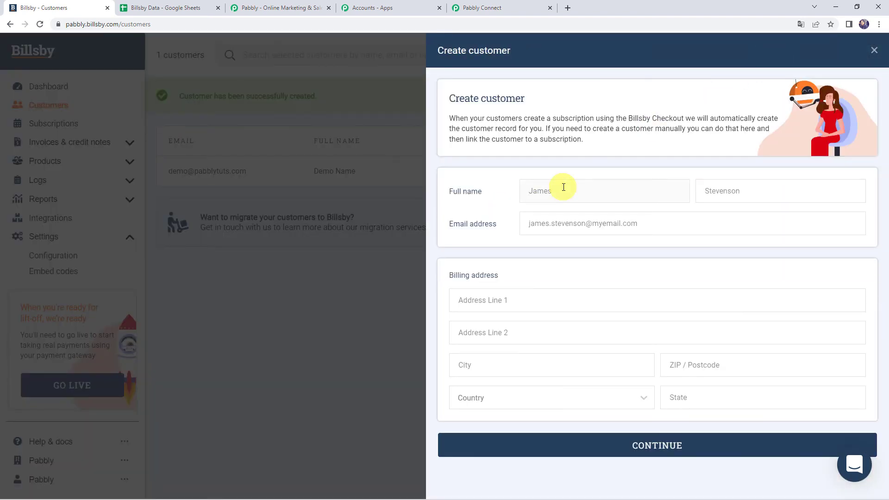
pyautogui.write('D')
pyautogui.write('emo N')
pyautogui.write('Nam')
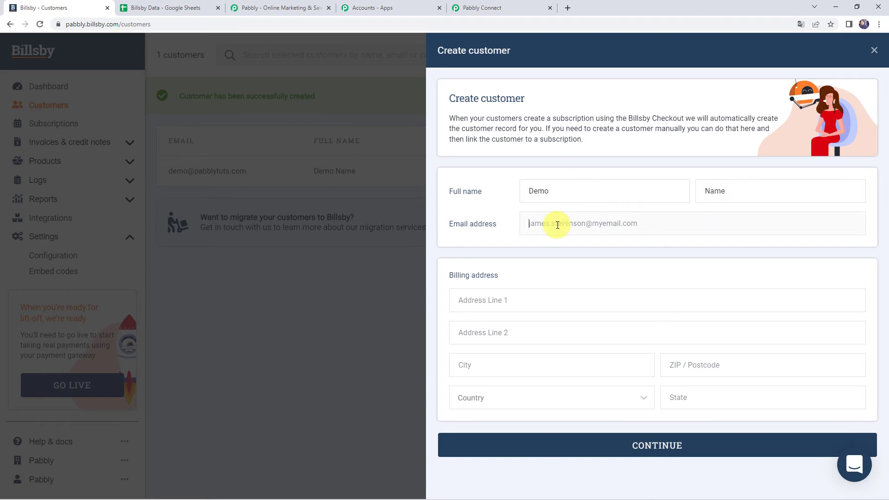
pyautogui.click(557, 225)
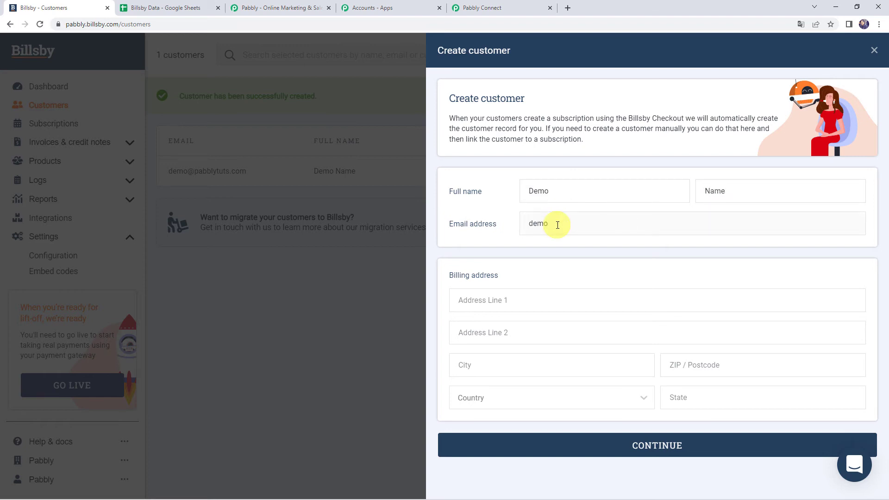
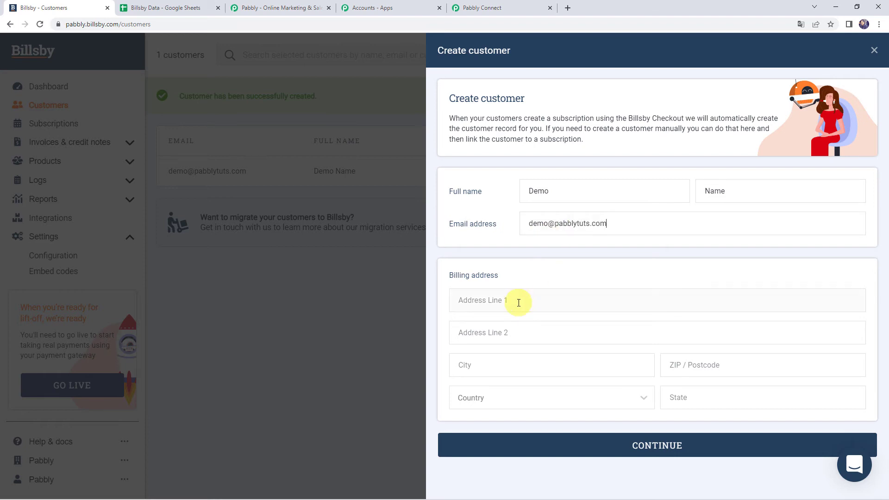
# Enter the customer's billing address in India, then create them without payment details.
pyautogui.click(519, 303)
pyautogui.write('EIndus ParkBhopal')
pyautogui.press('Tab')
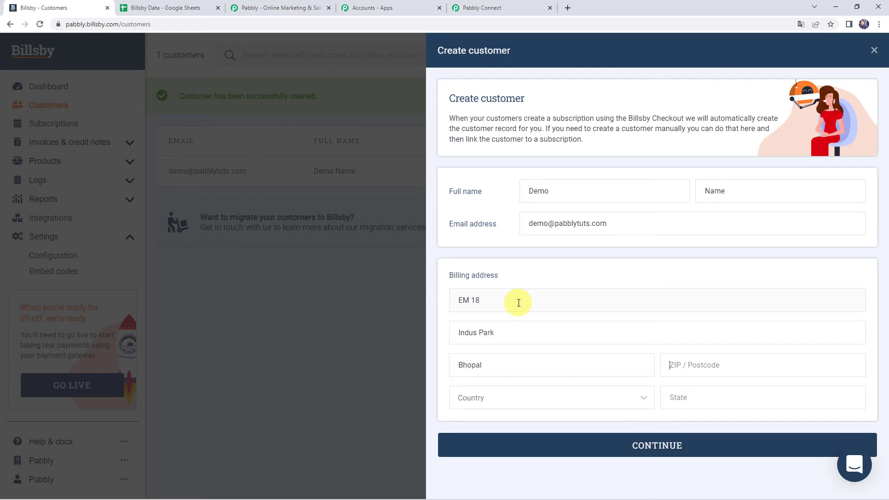
pyautogui.write('462025')
pyautogui.press('Tab')
pyautogui.write('India')
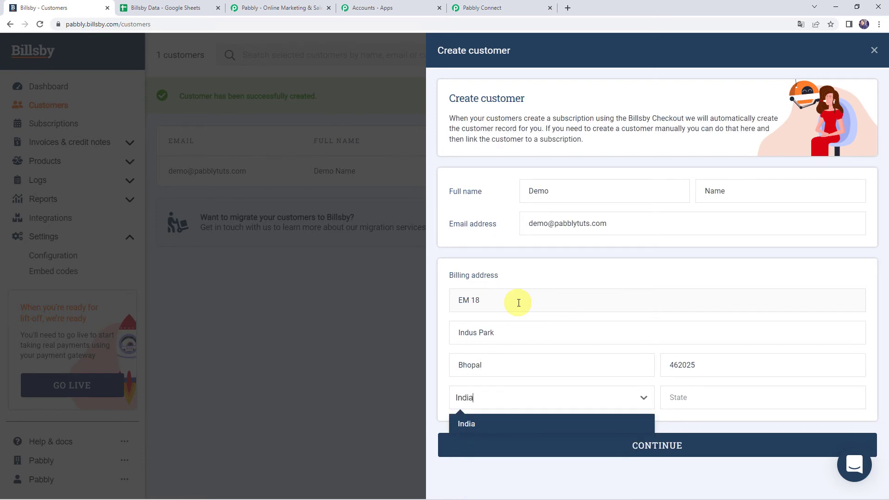
pyautogui.press('Return')
pyautogui.write('MP')
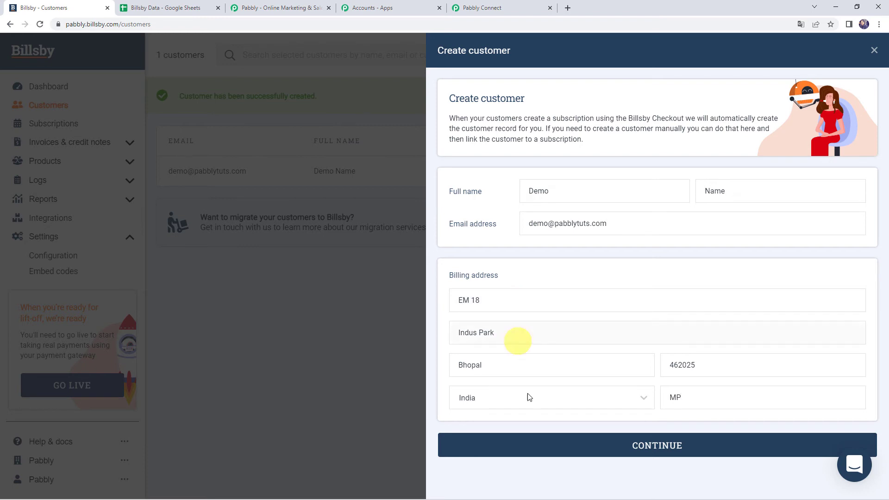
pyautogui.click(574, 446)
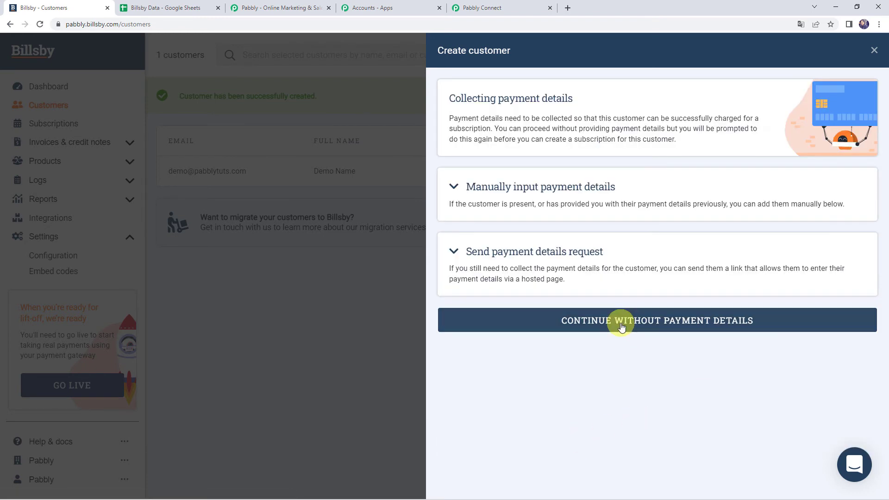
pyautogui.click(621, 325)
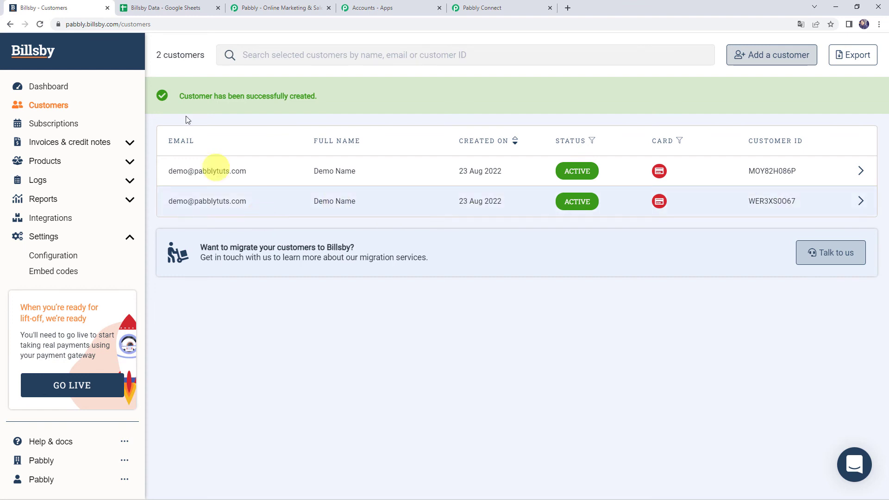
# Reload the Billsby Data sheet, confirm no new row, and unbold row 2.
pyautogui.click(179, 7)
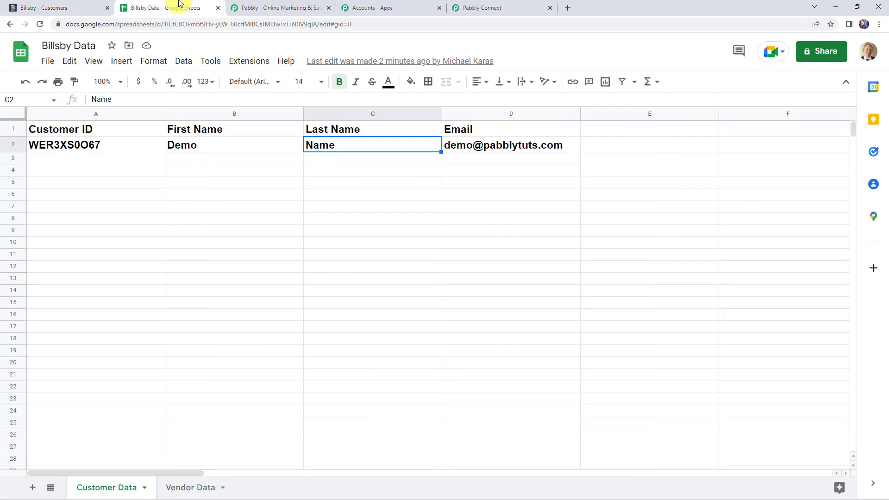
pyautogui.click(43, 26)
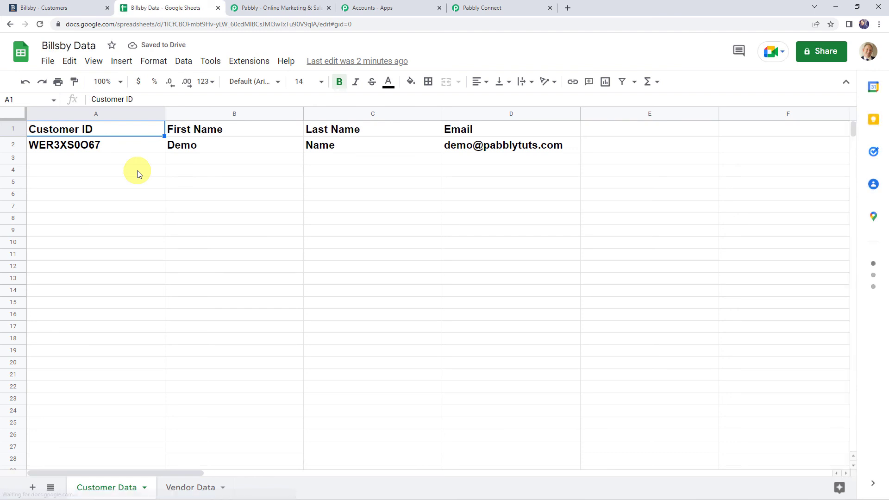
pyautogui.click(480, 146)
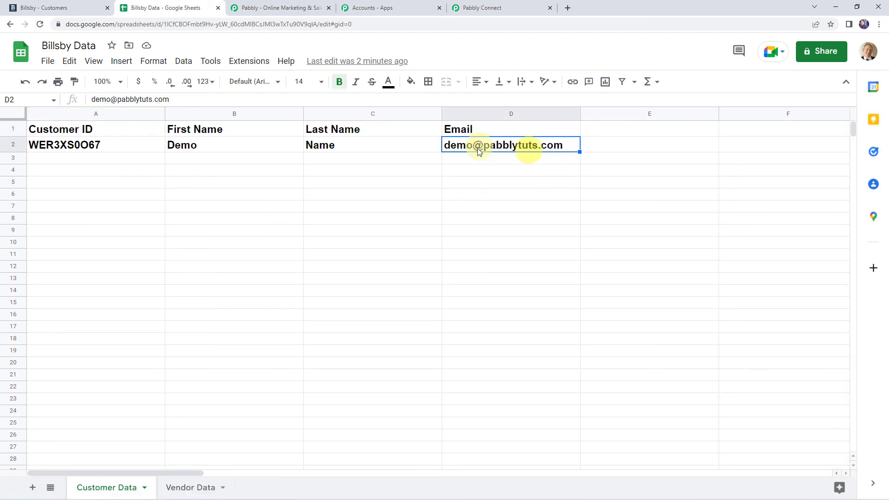
pyautogui.click(7, 145)
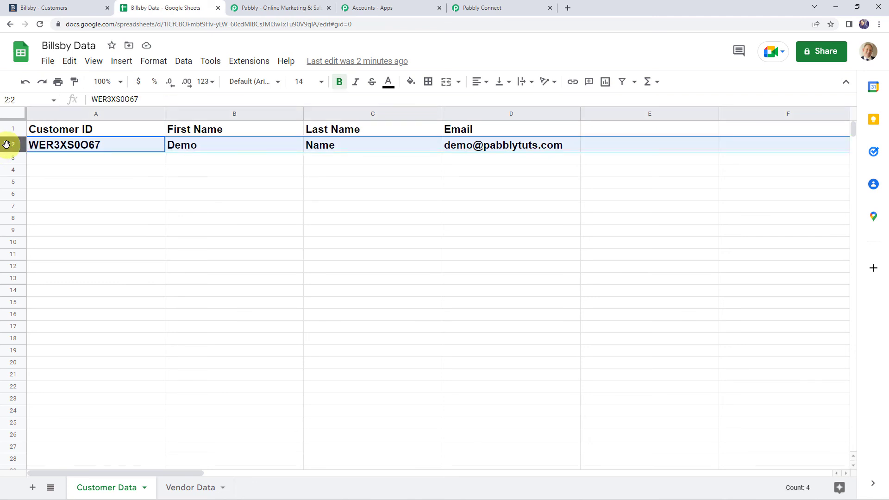
pyautogui.hotkey('ctrl', 'b')
pyautogui.click(112, 181)
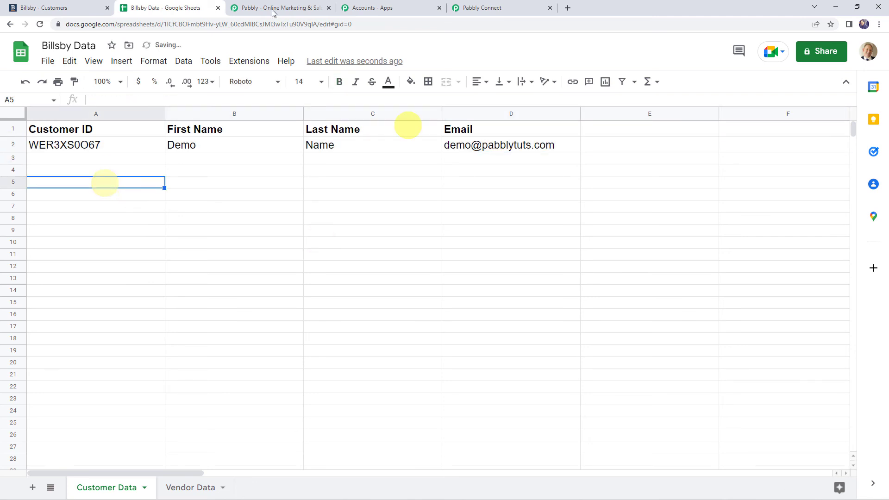
# Return to the Billsby customers list and start adding another customer.
pyautogui.click(82, 8)
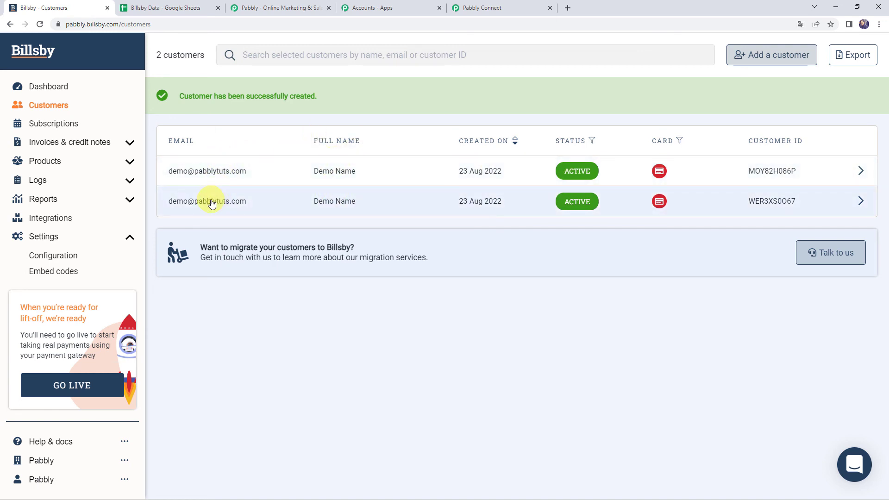
pyautogui.click(165, 9)
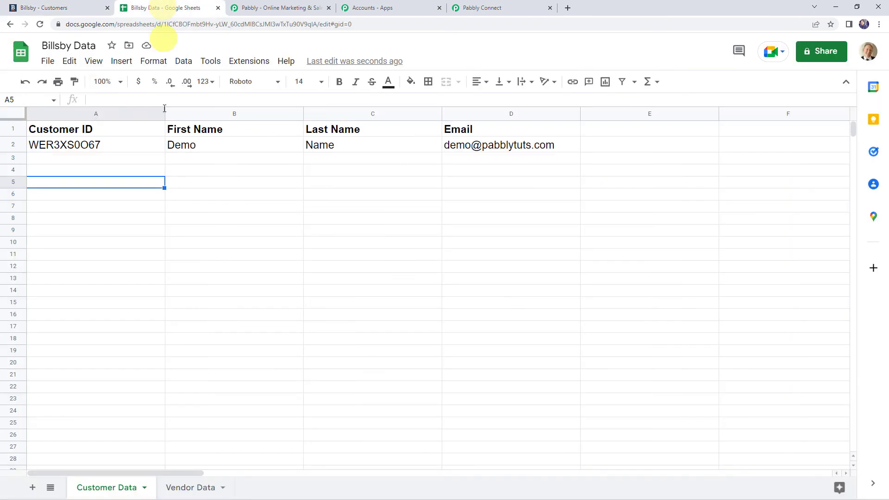
pyautogui.click(85, 14)
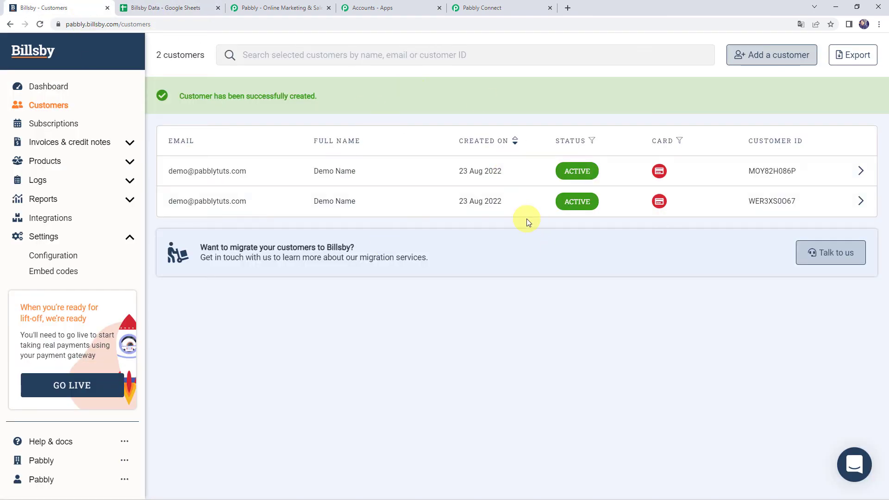
pyautogui.click(758, 54)
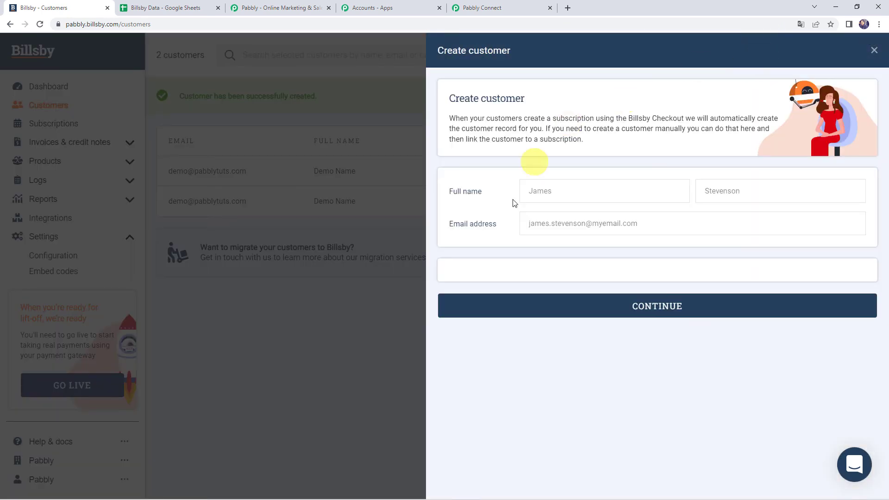
# Enter the test customer's first name, last name and e-mail address.
pyautogui.click(584, 192)
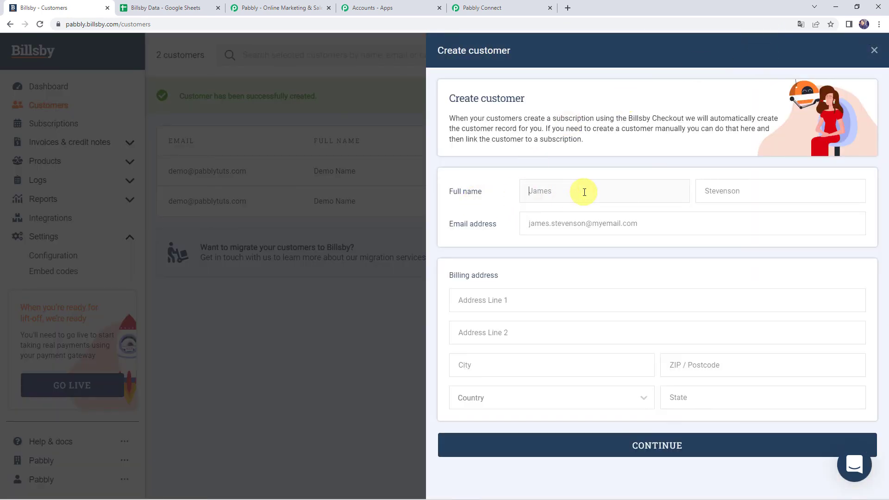
pyautogui.write('Dummy')
pyautogui.press('Tab')
pyautogui.write('Customer')
pyautogui.press('Tab')
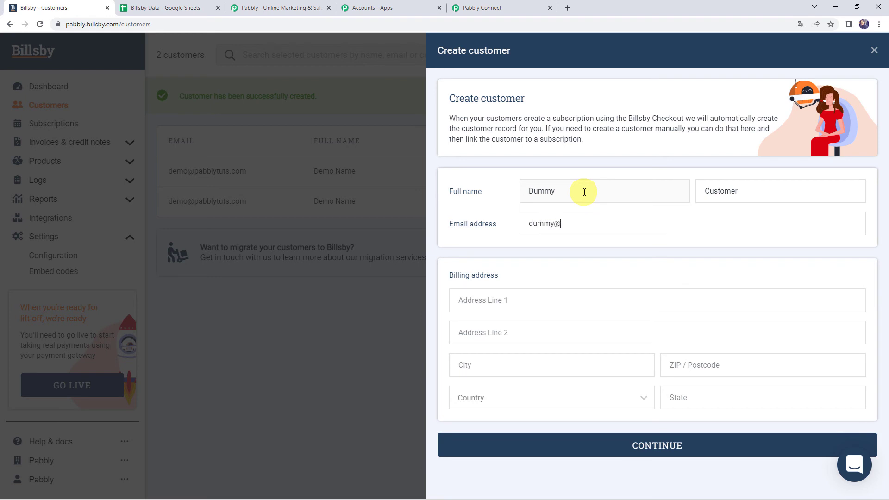
# Fill in the billing address with India as country and MP as state, then create the customer without payment details.
pyautogui.press('Tab')
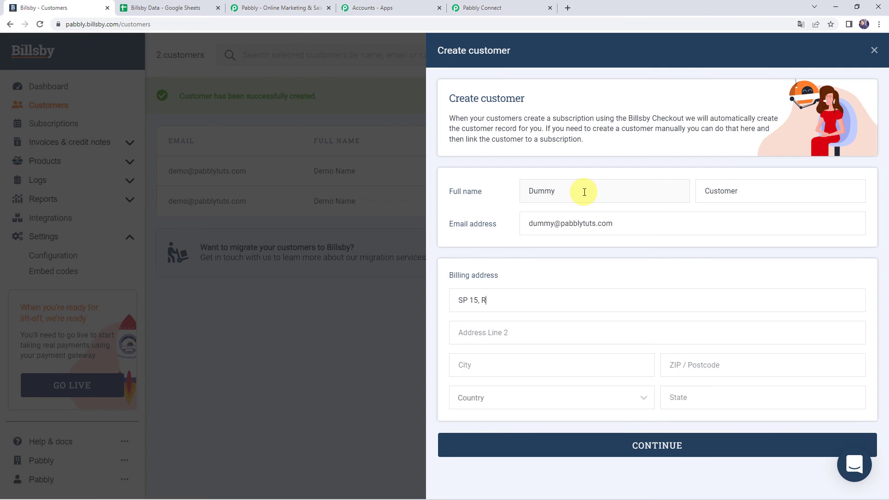
pyautogui.press('Tab')
pyautogui.write('462026')
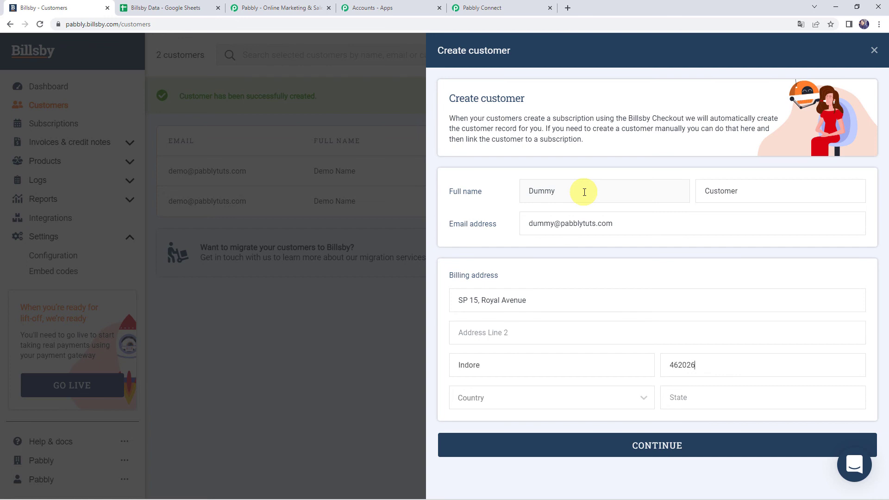
pyautogui.write('India')
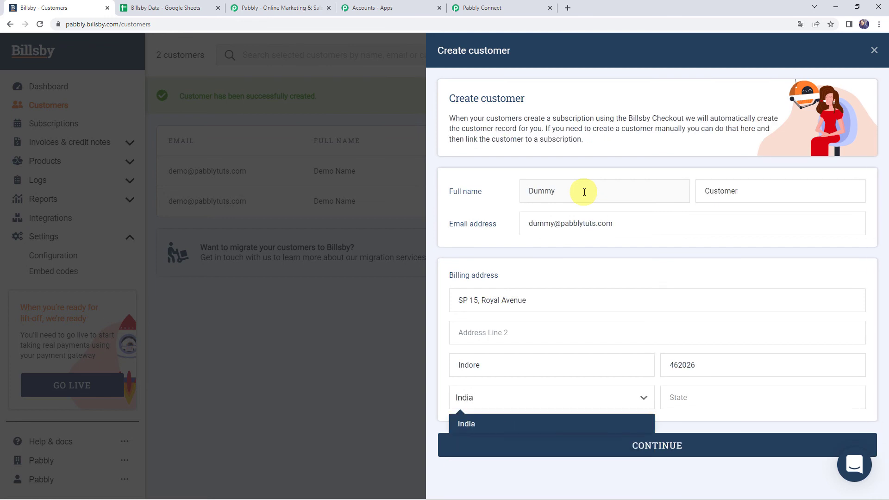
pyautogui.press('Return')
pyautogui.write('MP')
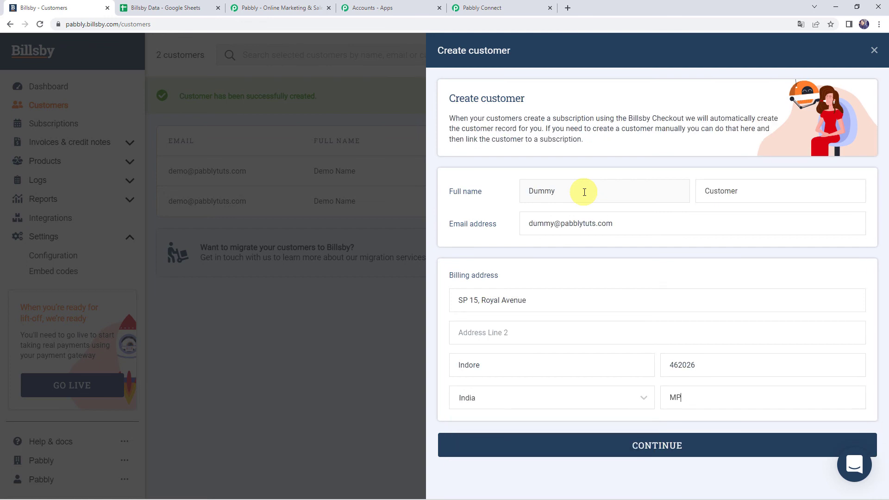
pyautogui.click(655, 443)
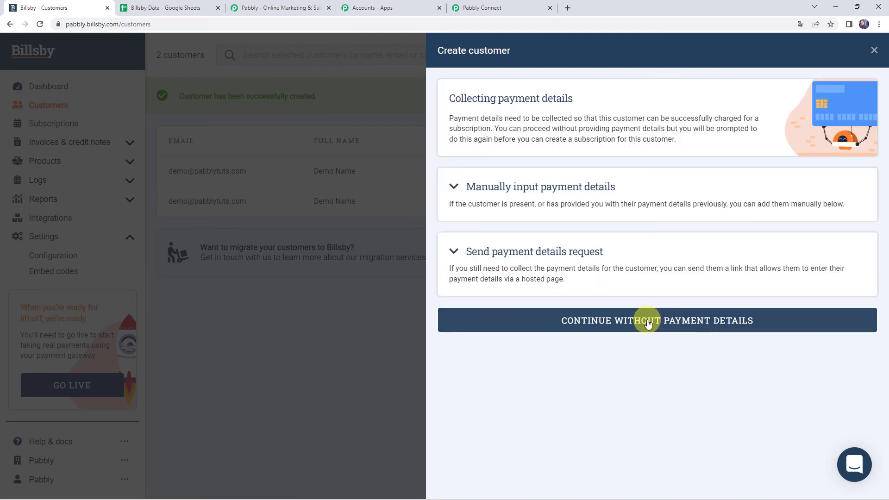
pyautogui.click(649, 325)
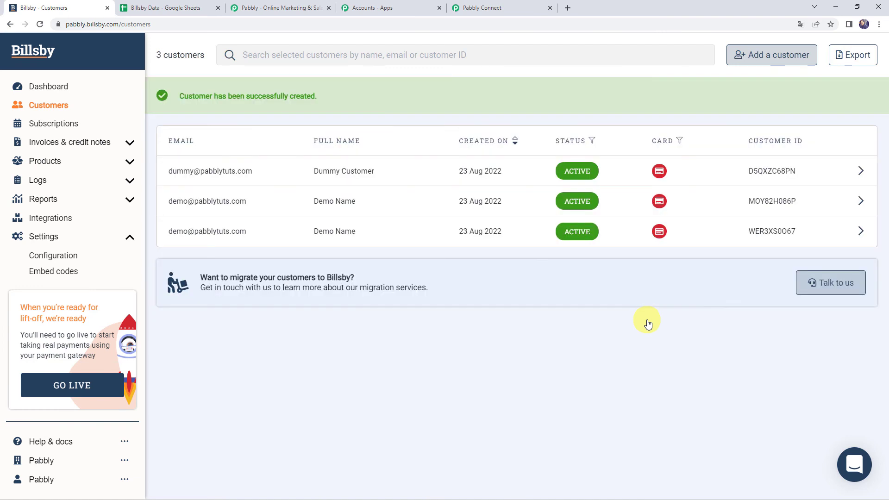
# Check that Billsby Data row 3 holds the new customer's ID, first name, last name and e-mail.
pyautogui.moveTo(193, 99); pyautogui.dragTo(357, 99)
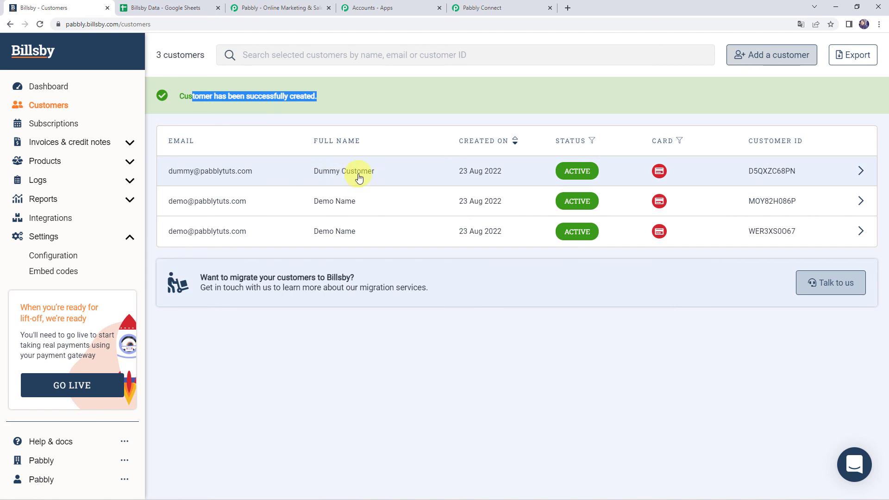
pyautogui.click(172, 8)
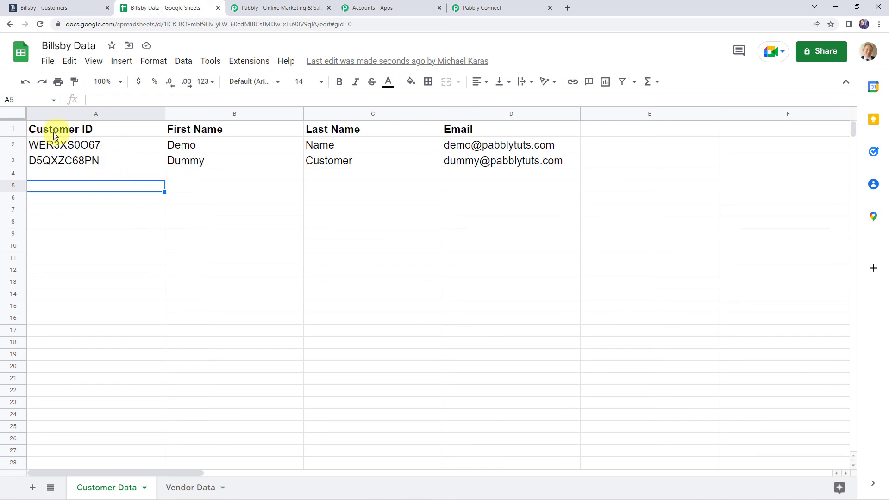
pyautogui.click(52, 163)
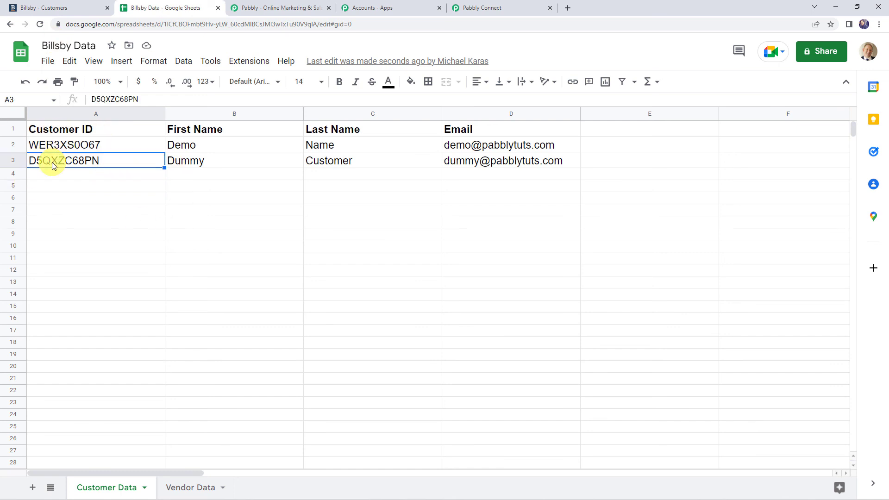
pyautogui.click(187, 163)
pyautogui.click(330, 167)
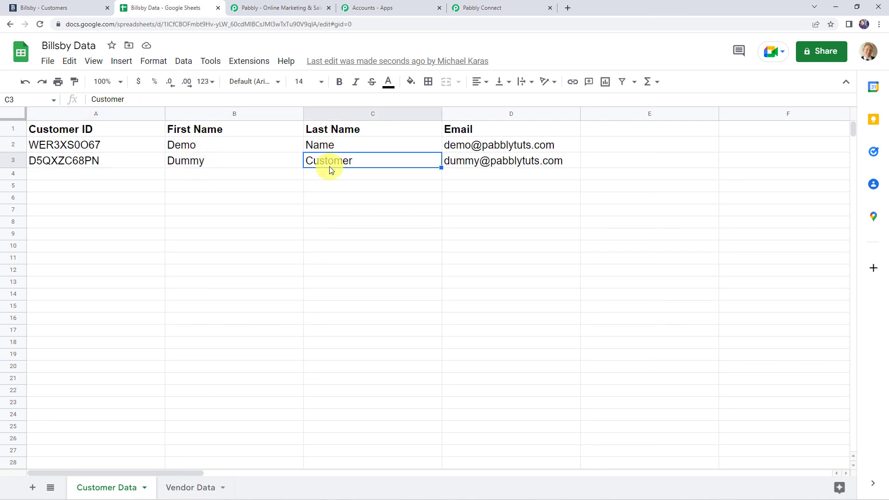
pyautogui.click(453, 162)
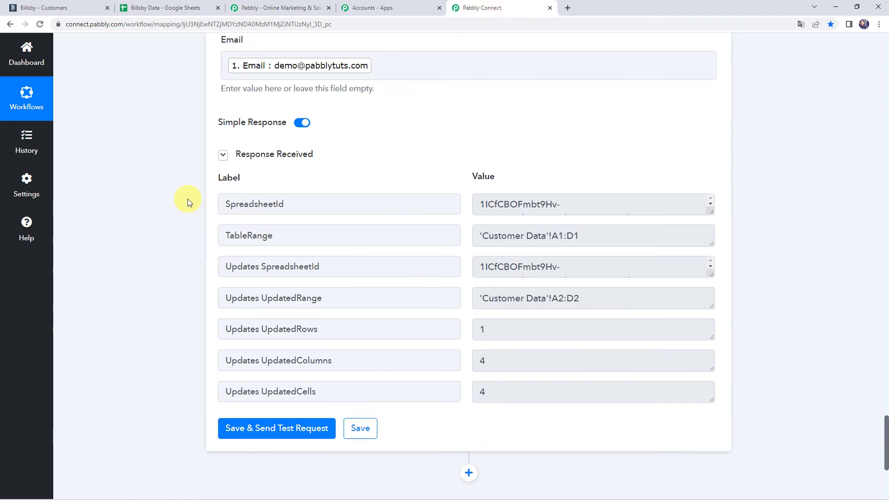
# Collapse all five workflow steps: Add New Row, both filters, Lookup Spreadsheet Rows and the Billsby trigger.
pyautogui.scroll(15, 186, 200)
pyautogui.click(392, 186)
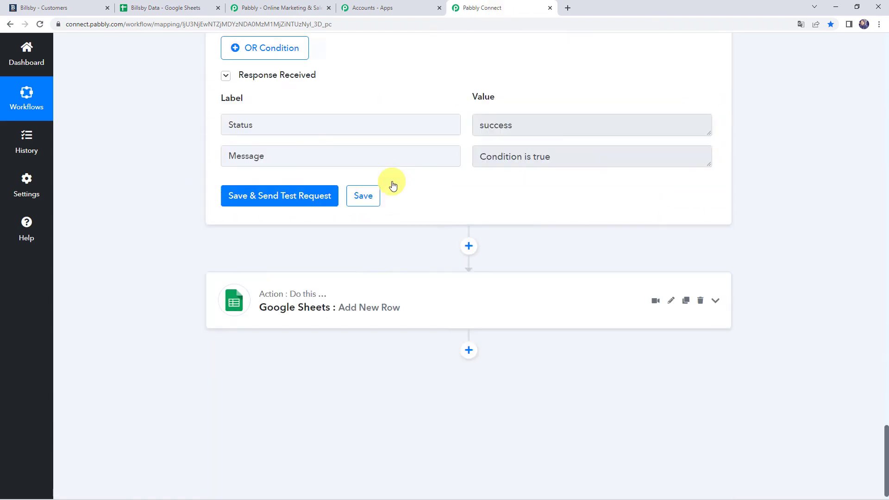
pyautogui.scroll(9, 393, 185)
pyautogui.click(390, 194)
pyautogui.scroll(15, 390, 193)
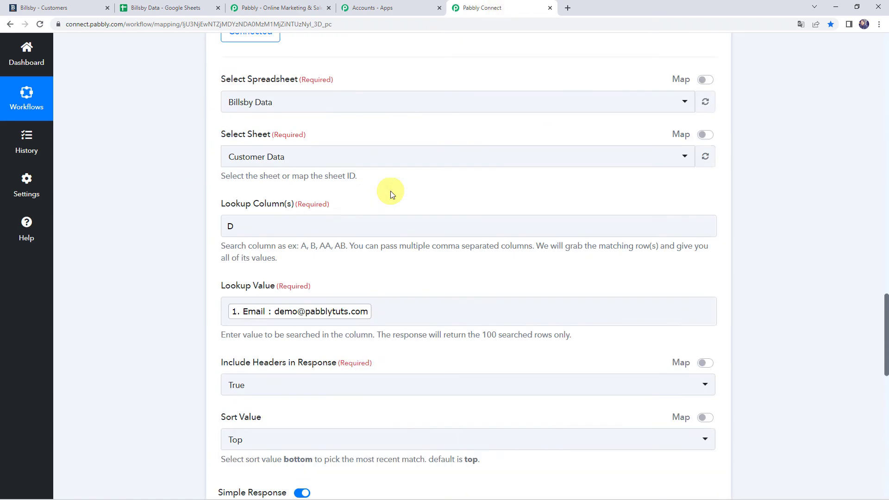
pyautogui.click(392, 196)
pyautogui.scroll(10, 389, 232)
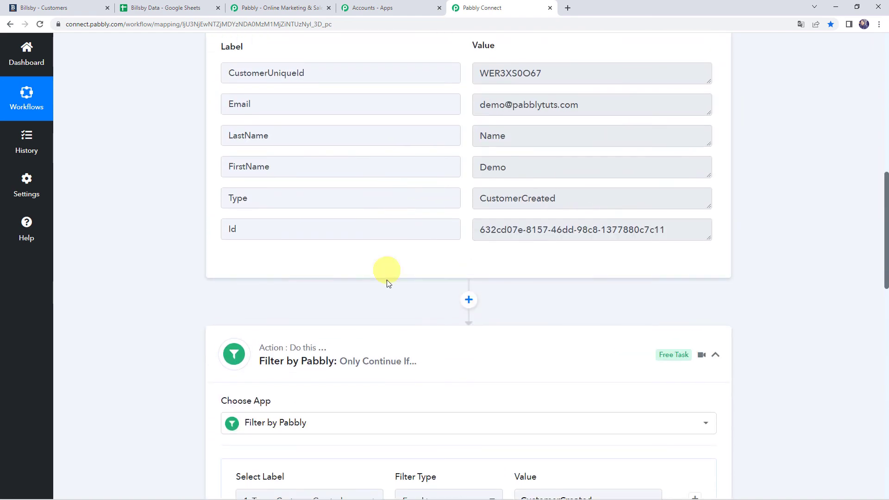
pyautogui.click(383, 332)
pyautogui.scroll(10, 382, 332)
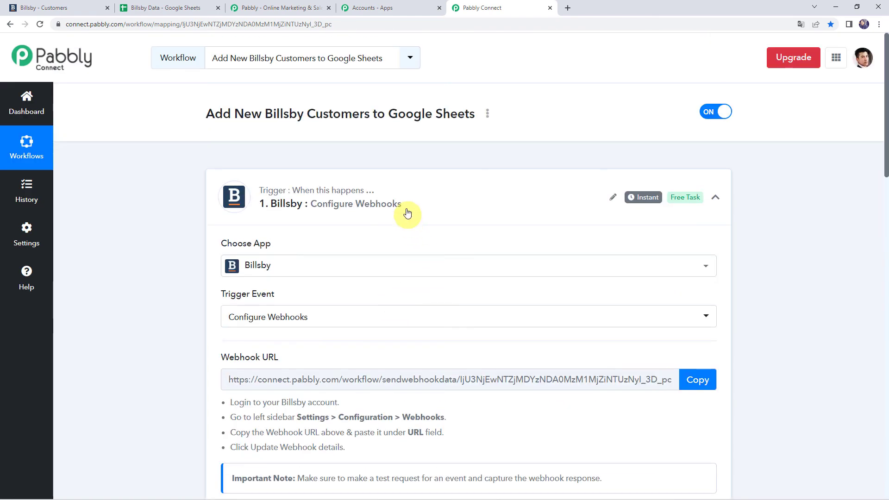
pyautogui.click(390, 179)
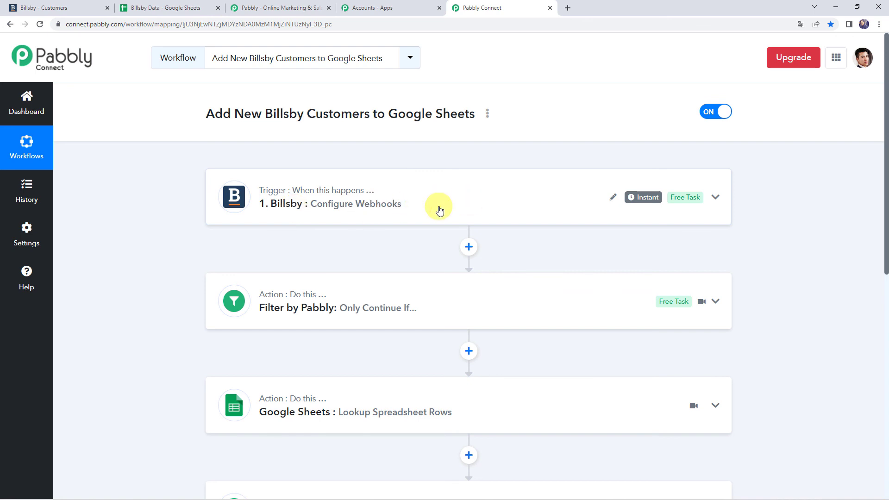
# Briefly reopen the first filter's settings, collapse it again, and review the compact workflow.
pyautogui.scroll(-2, 439, 211)
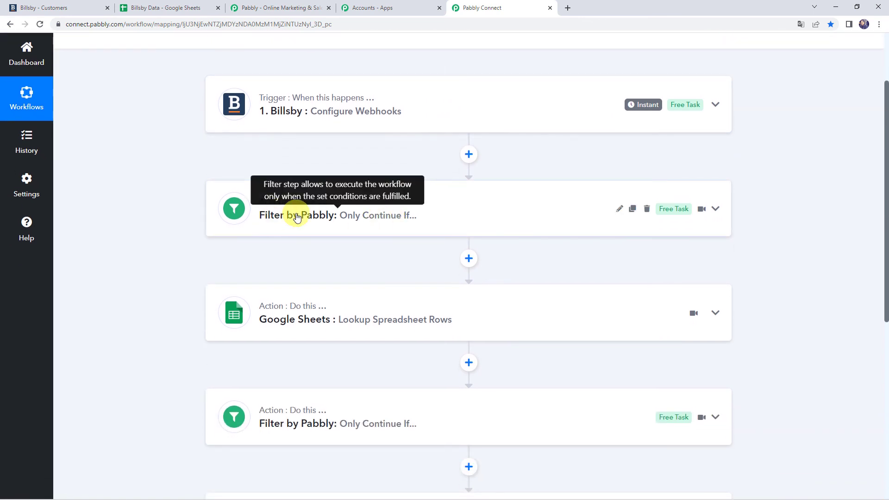
pyautogui.click(429, 216)
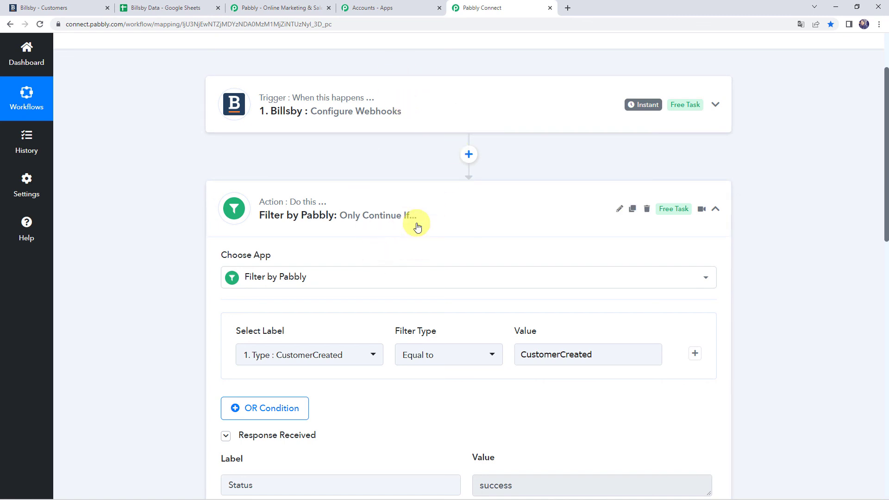
pyautogui.moveTo(391, 219); pyautogui.dragTo(415, 212)
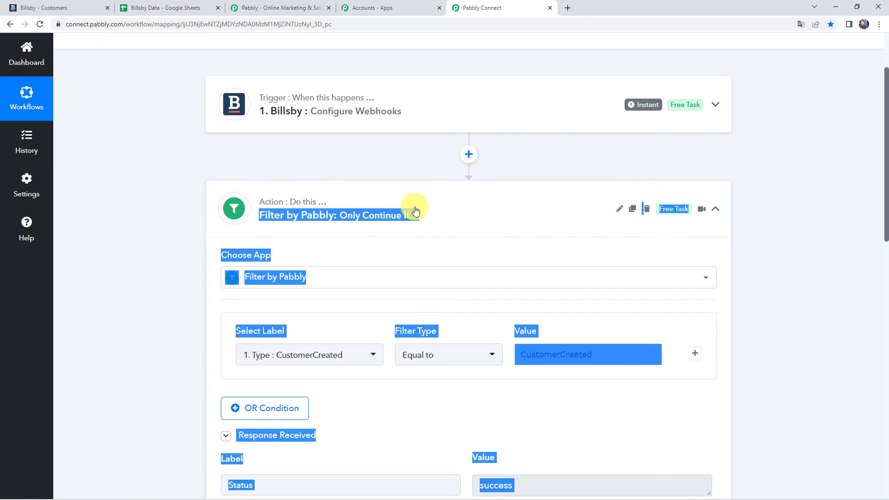
pyautogui.click(461, 198)
pyautogui.scroll(-1, 397, 216)
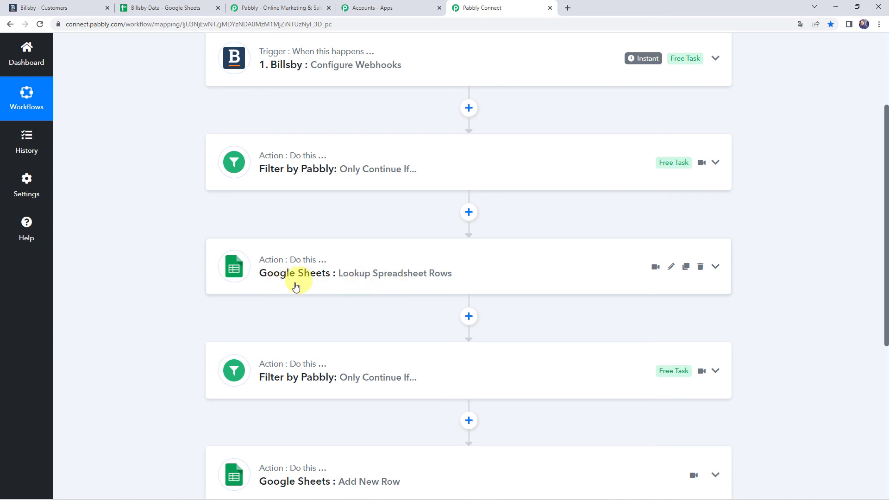
pyautogui.scroll(-3, 432, 279)
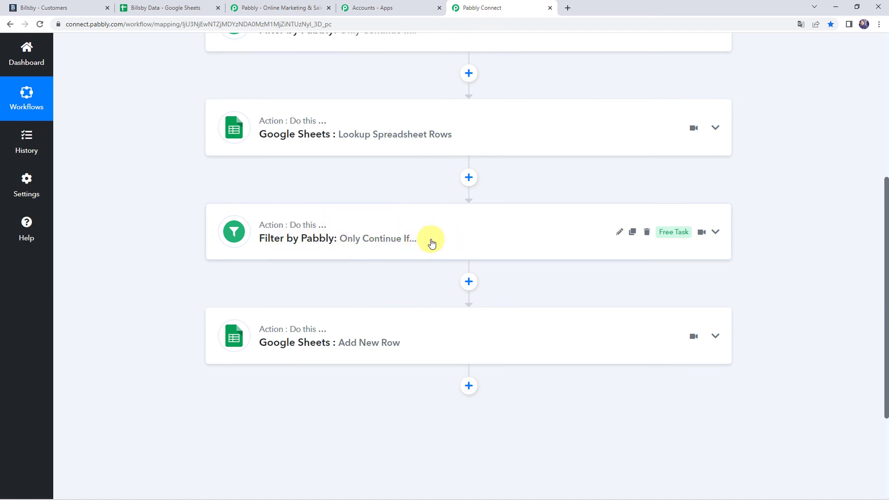
pyautogui.scroll(5, 430, 242)
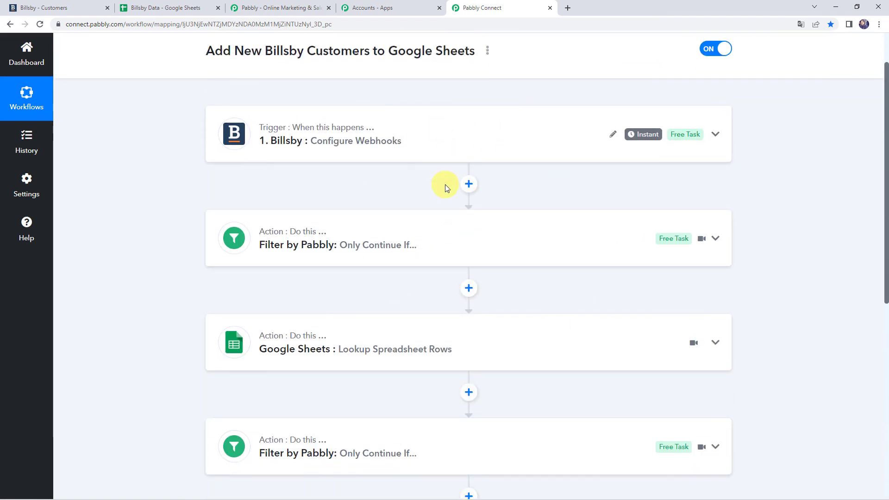
pyautogui.scroll(-5, 446, 184)
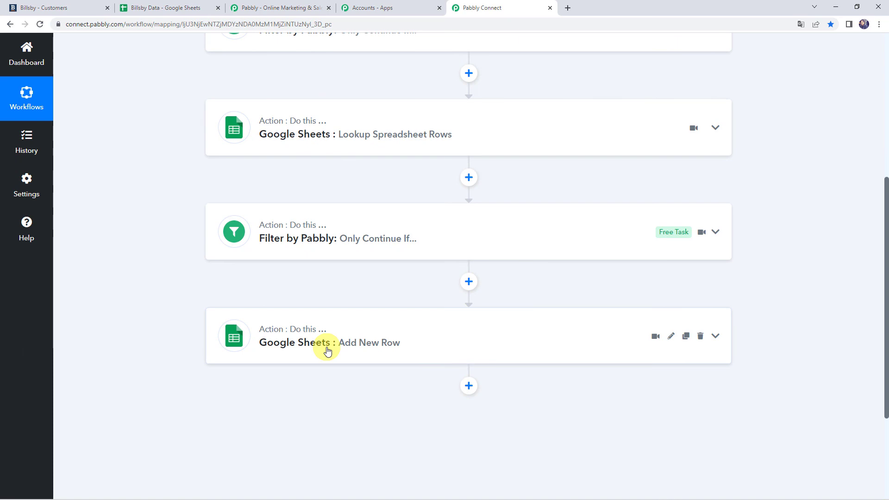
pyautogui.scroll(6, 175, 327)
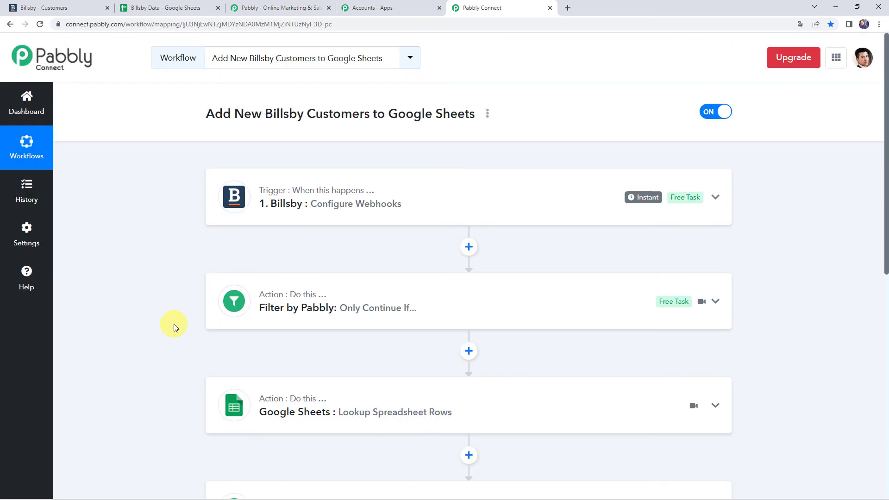